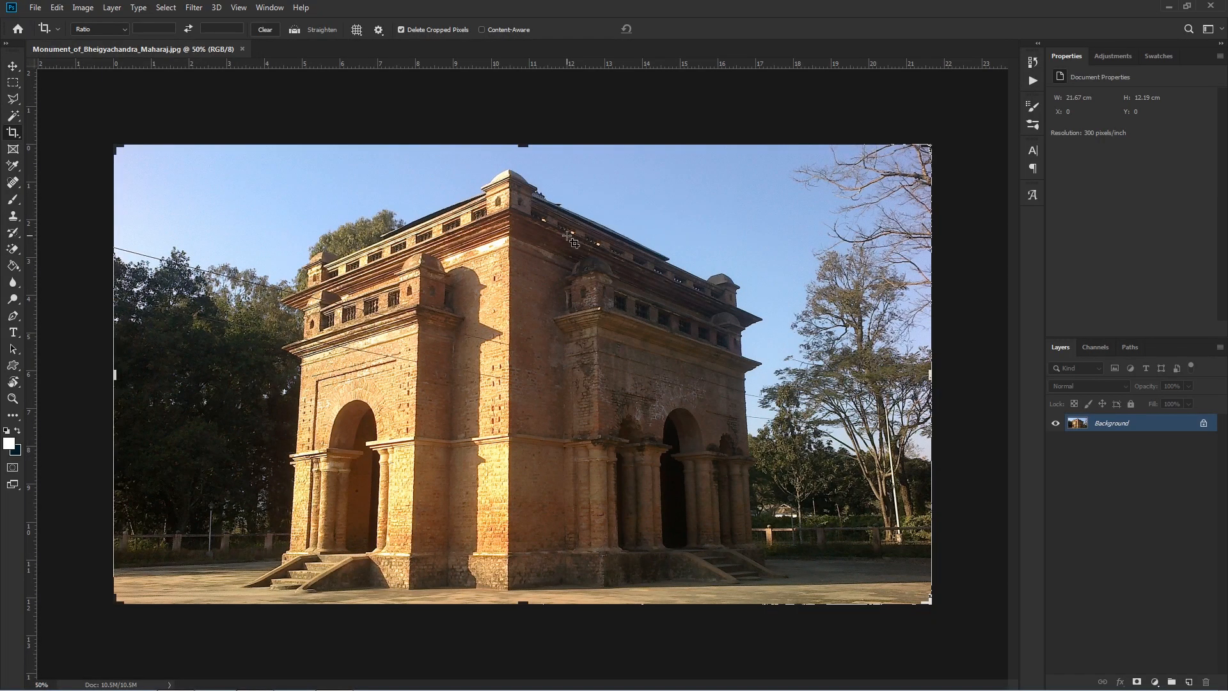
Duplicate the Background layer of the monument photo.
{"action": "key", "text": "ctrl+0"}
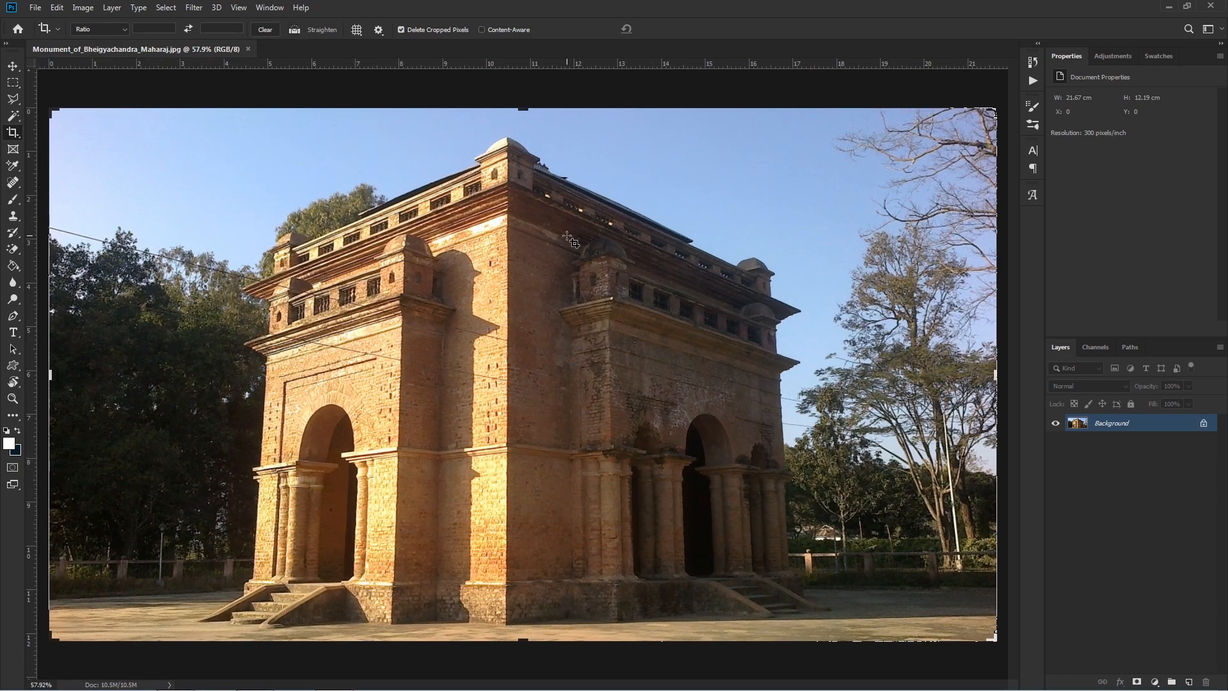
{"action": "key", "text": "v"}
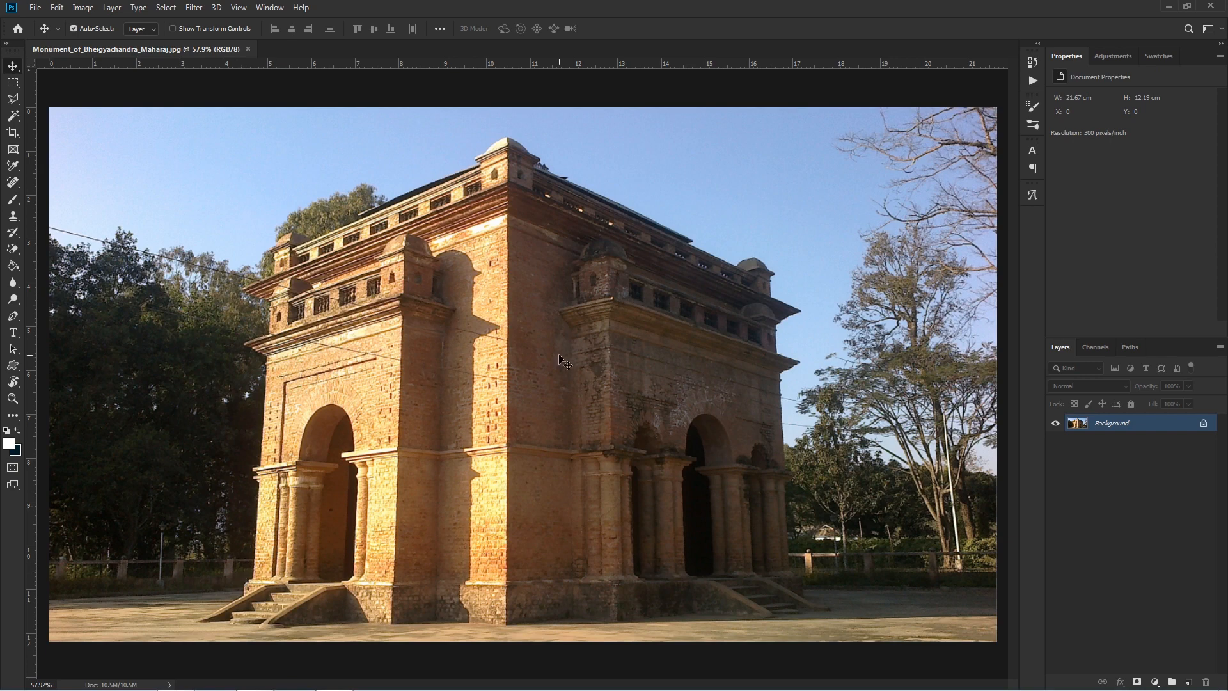
{"action": "key", "text": "ctrl+j"}
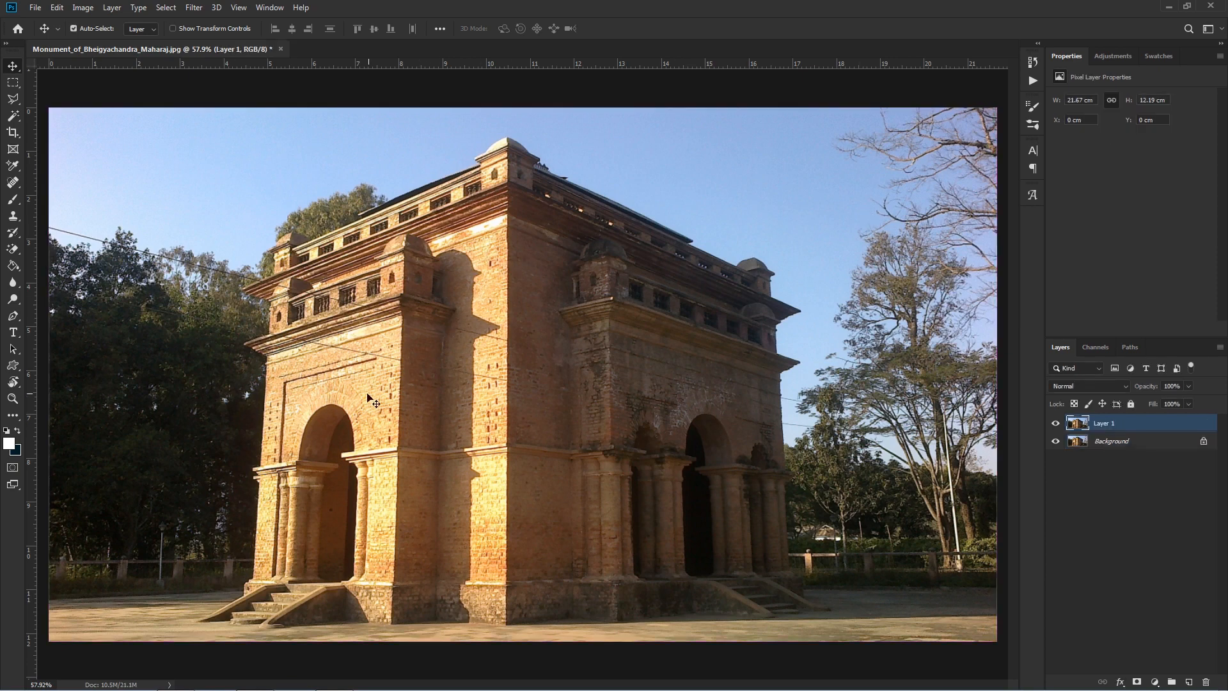
Activate the Spot Healing Brush in Content-Aware mode and reduce its brush size to 15.
{"action": "scroll", "coordinate": [480, 450], "scroll_direction": "up", "scroll_amount": 1}
{"action": "scroll", "coordinate": [480, 450], "scroll_direction": "down", "scroll_amount": 1}
{"action": "left_click", "coordinate": [14, 185]}
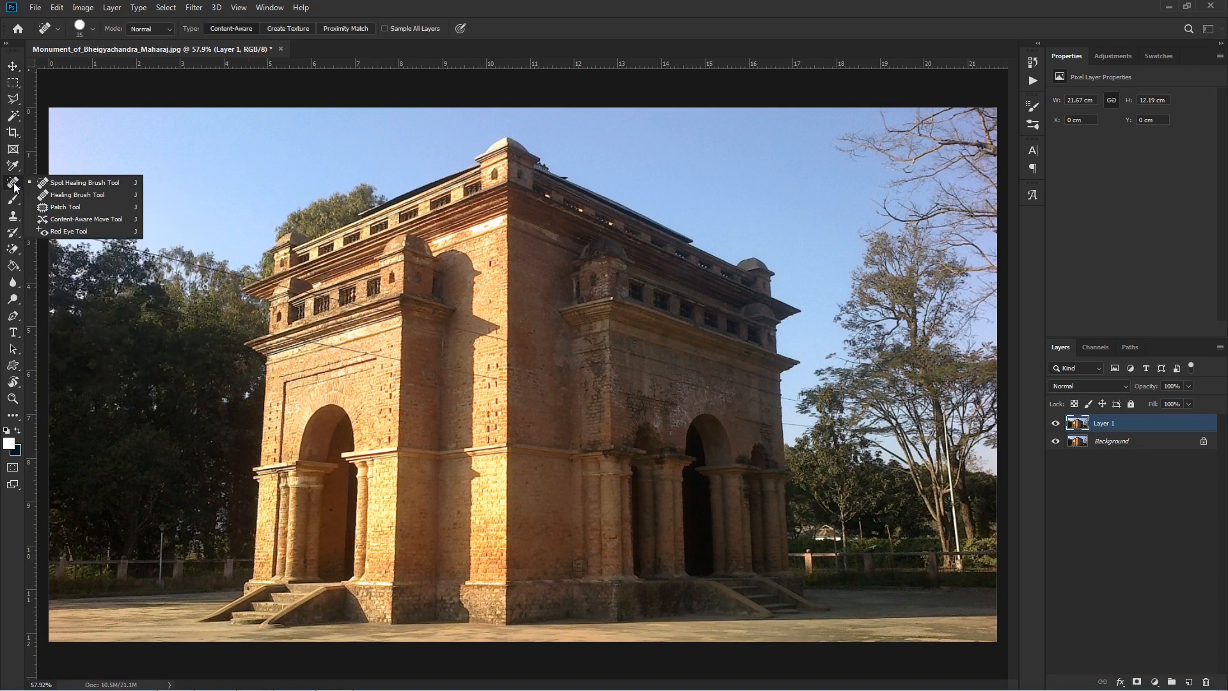
{"action": "left_click", "coordinate": [94, 183]}
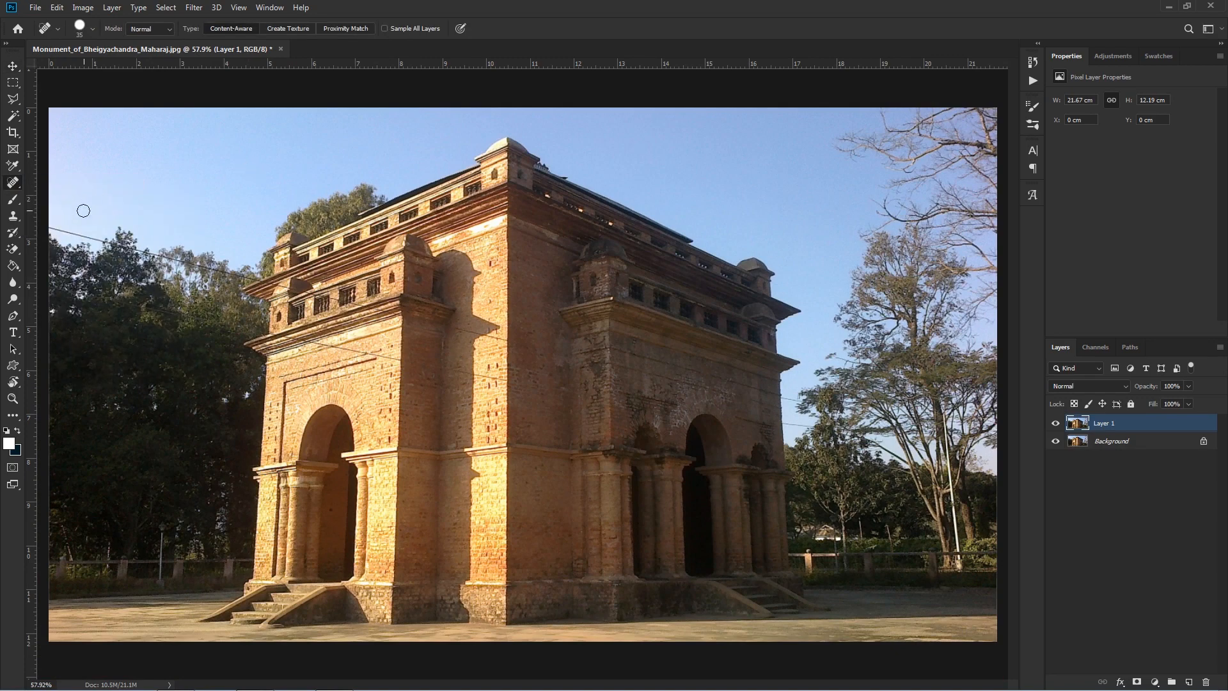
{"action": "key", "text": "bracketleft"}
{"action": "key", "text": "bracketleft"}
{"action": "key", "text": "bracketleft"}
Reduce the brush size to 8 and heal away the upper wire from the photo's left edge to the tall treetop.
{"action": "scroll", "coordinate": [72, 231], "scroll_direction": "up", "scroll_amount": 13}
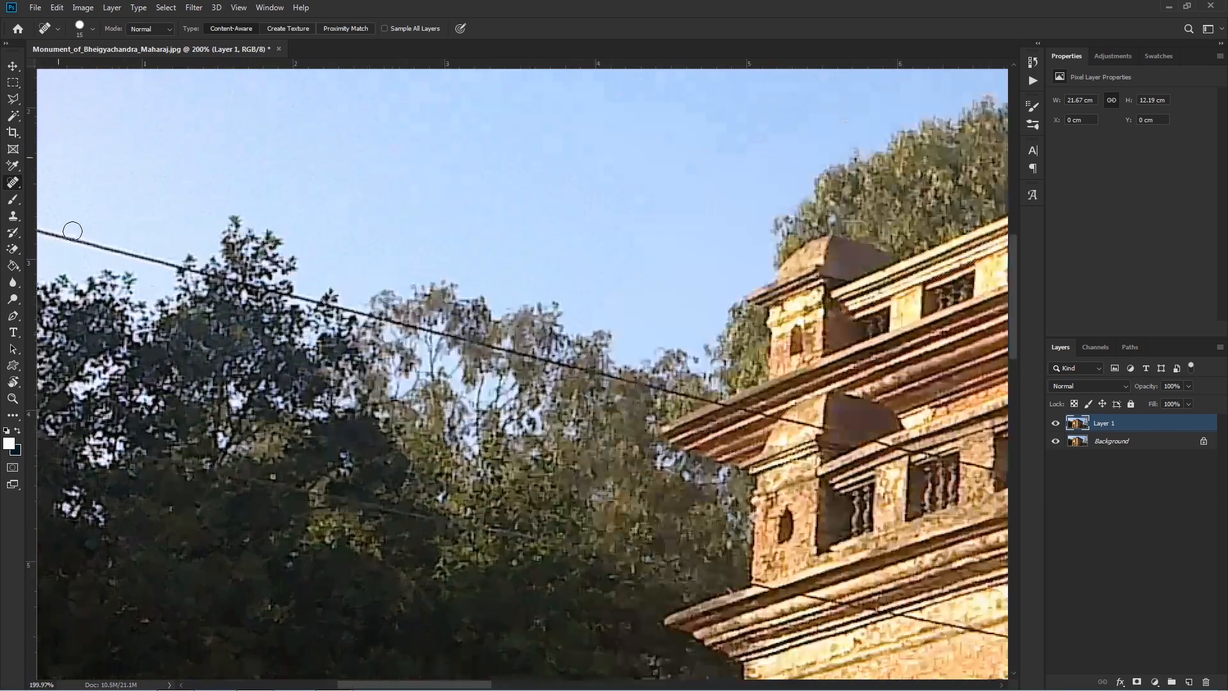
{"action": "left_click_drag", "start_coordinate": [105, 228], "coordinate": [374, 225]}
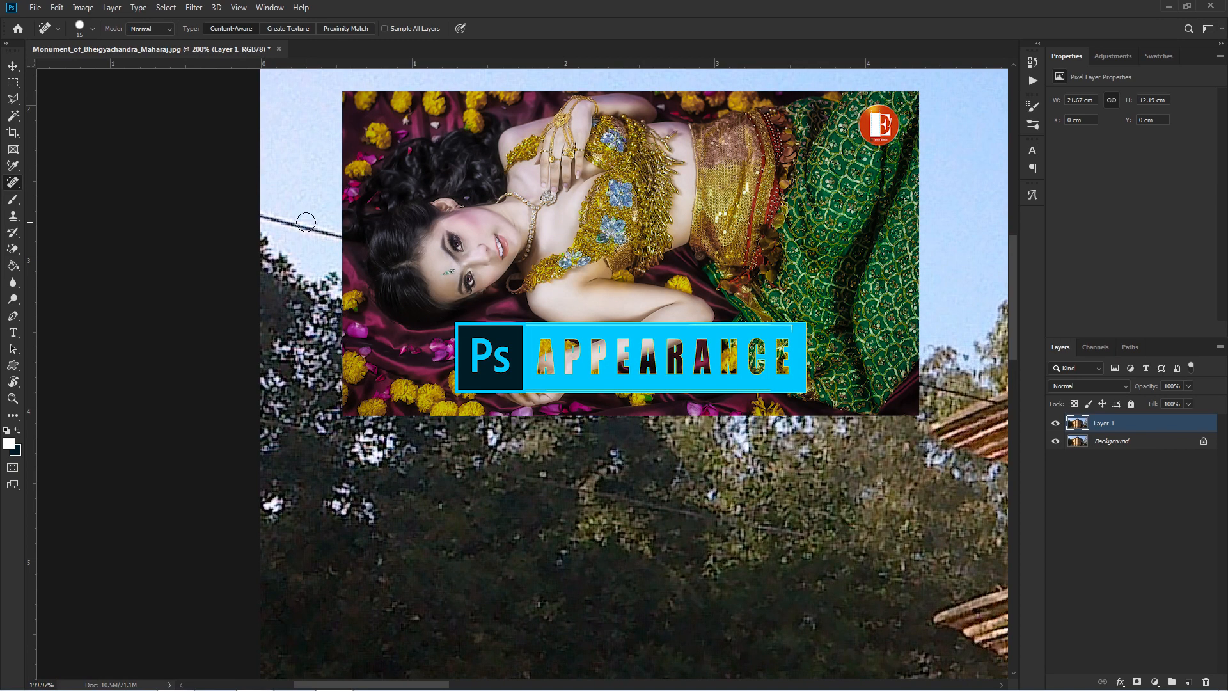
{"action": "left_click_drag", "start_coordinate": [373, 208], "coordinate": [272, 266]}
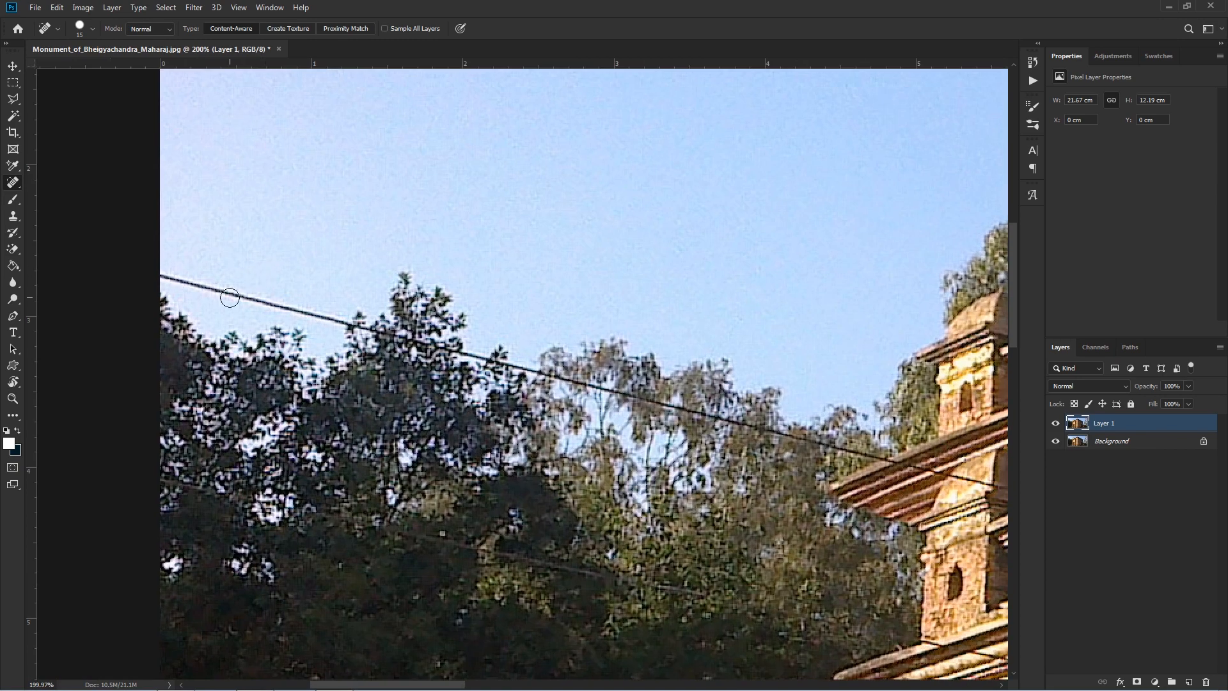
{"action": "scroll", "coordinate": [207, 301], "scroll_direction": "up", "scroll_amount": 7}
{"action": "key", "text": "bracketleft"}
{"action": "key", "text": "bracketleft"}
{"action": "key", "text": "bracketleft"}
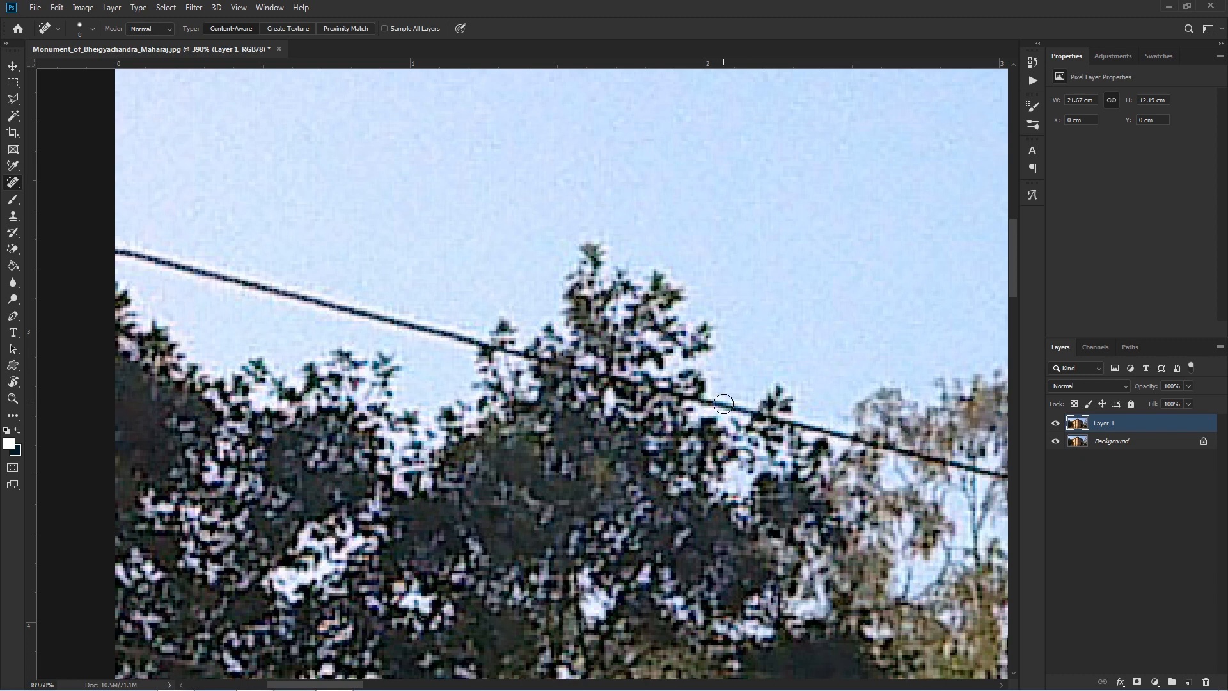
{"action": "left_click", "coordinate": [721, 403], "text": "shift"}
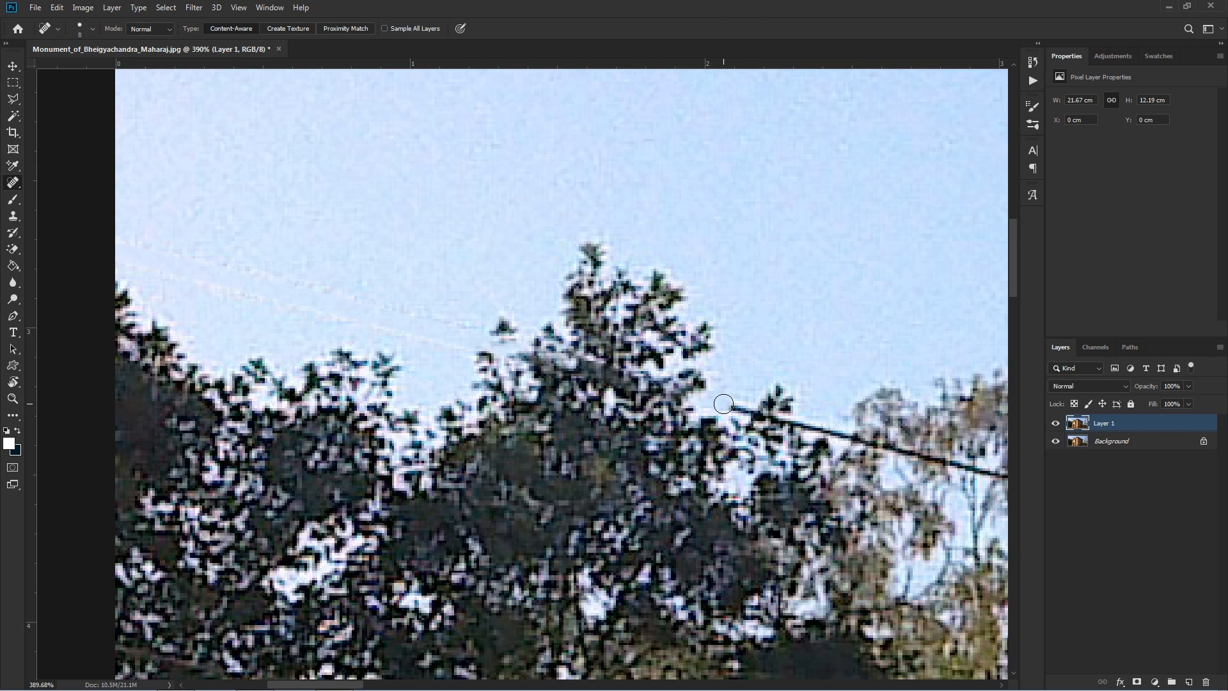
Reduce the brush size to 5 and heal away the rest of the upper wire across the left trees up to the roof cornice.
{"action": "key", "text": "bracketleft"}
{"action": "key", "text": "bracketleft"}
{"action": "key", "text": "bracketleft"}
{"action": "left_click_drag", "start_coordinate": [862, 418], "coordinate": [254, 249]}
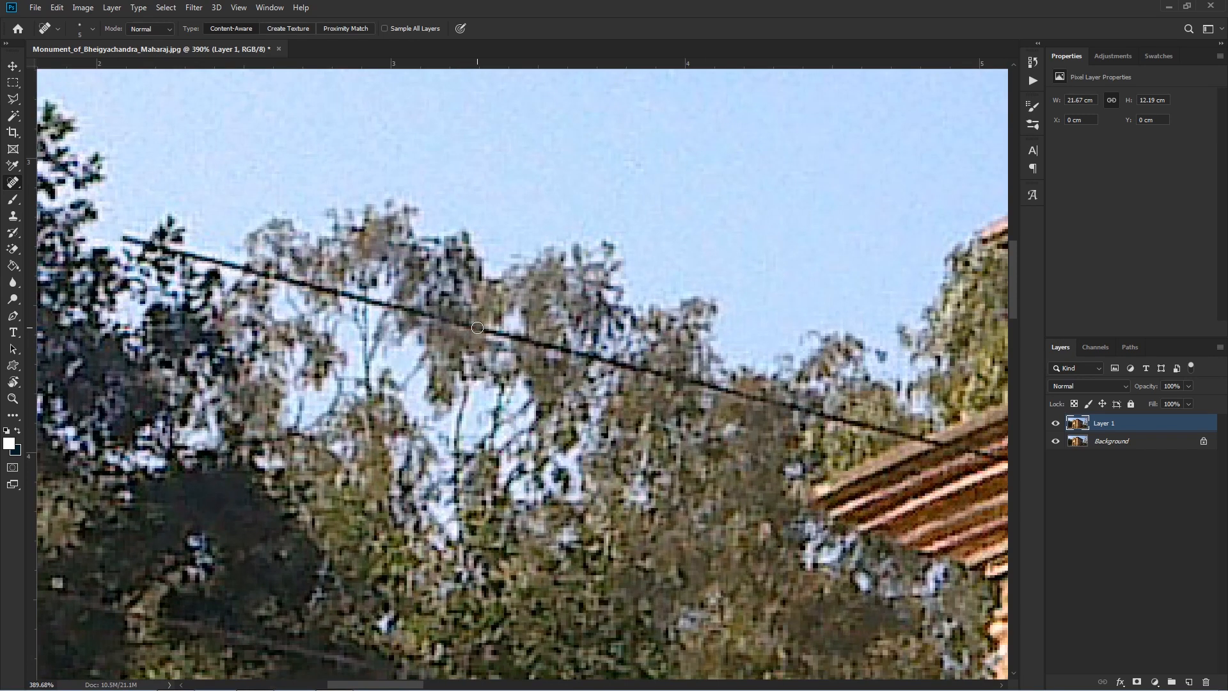
{"action": "left_click", "coordinate": [477, 328]}
{"action": "left_click", "coordinate": [117, 236], "text": "shift"}
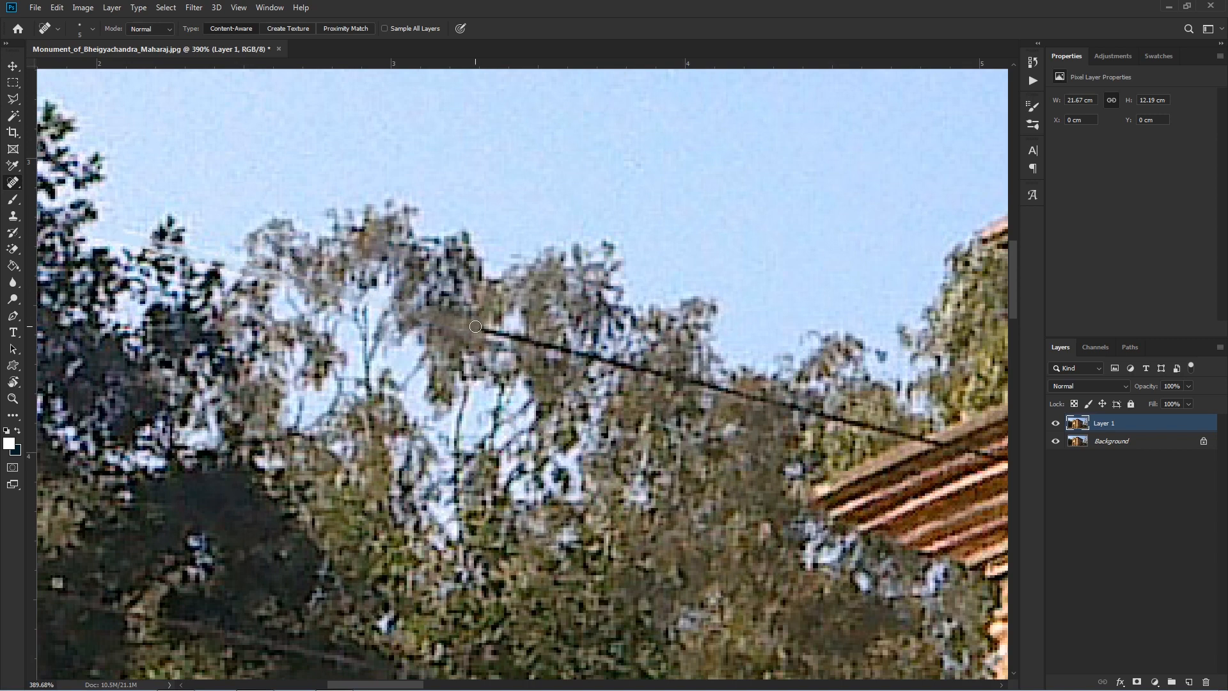
{"action": "left_click", "coordinate": [476, 327]}
{"action": "left_click", "coordinate": [913, 435], "text": "shift"}
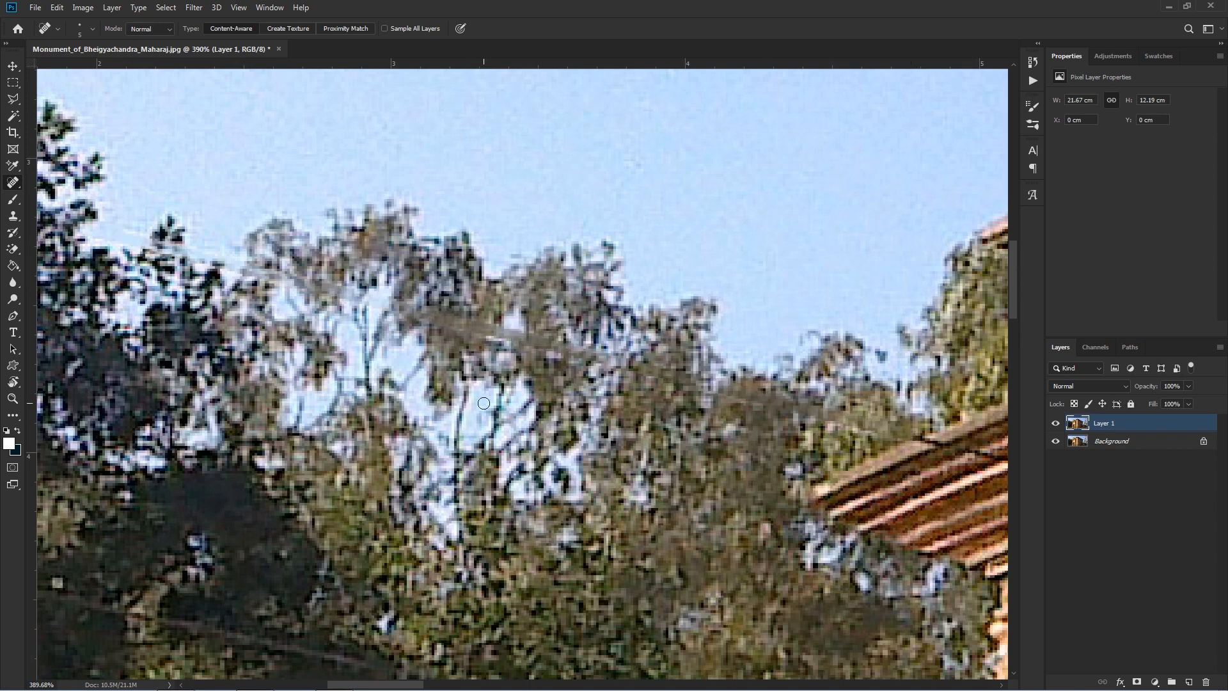
Heal away the upper wire where it crosses the left cornice, small dome and balustrade windows.
{"action": "scroll", "coordinate": [411, 400], "scroll_direction": "down", "scroll_amount": 3}
{"action": "left_click_drag", "start_coordinate": [778, 390], "coordinate": [258, 218]}
{"action": "scroll", "coordinate": [192, 255], "scroll_direction": "up", "scroll_amount": 3}
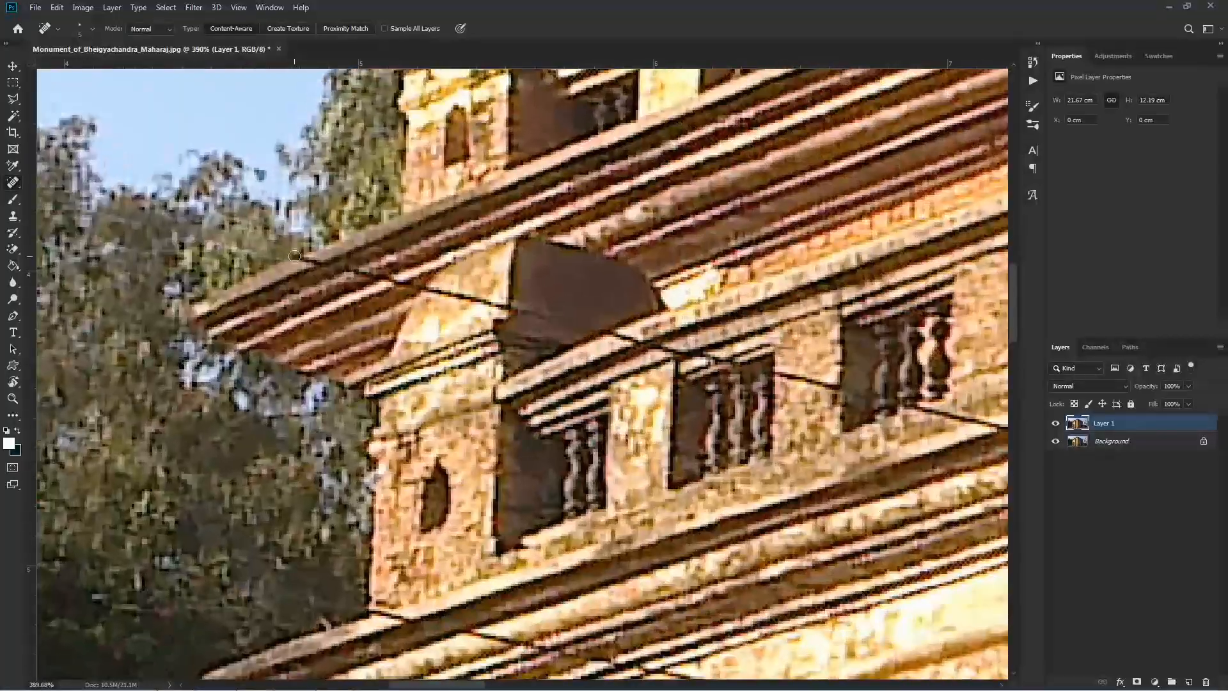
{"action": "left_click", "coordinate": [294, 256]}
{"action": "left_click", "coordinate": [805, 380], "text": "shift"}
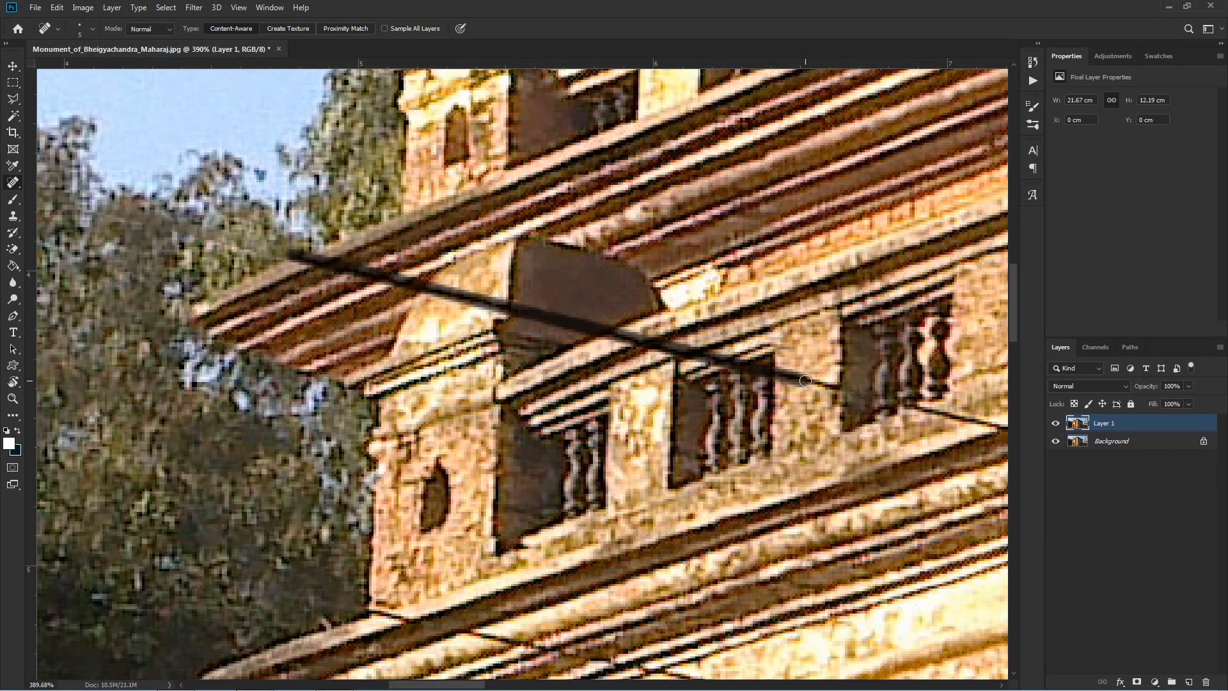
Heal away the upper wire across the shadowed recess and the sunlit wall strip up to the building's corner.
{"action": "left_click_drag", "start_coordinate": [797, 377], "coordinate": [159, 218]}
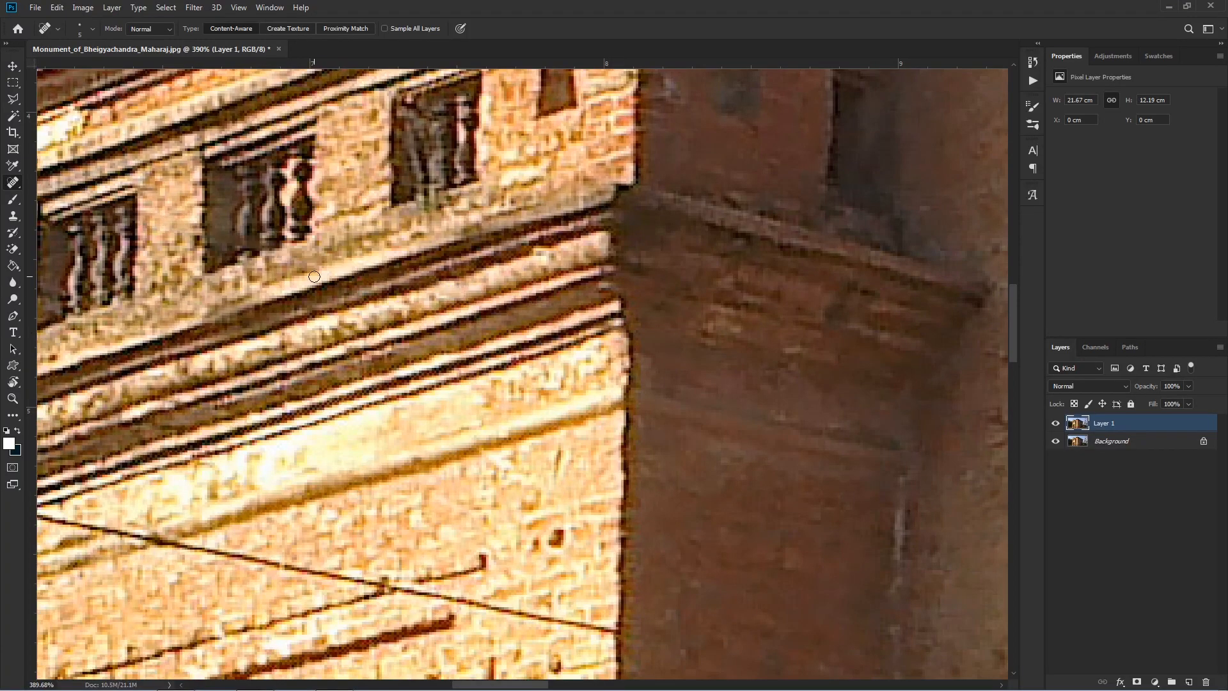
{"action": "scroll", "coordinate": [313, 277], "scroll_direction": "down", "scroll_amount": 2}
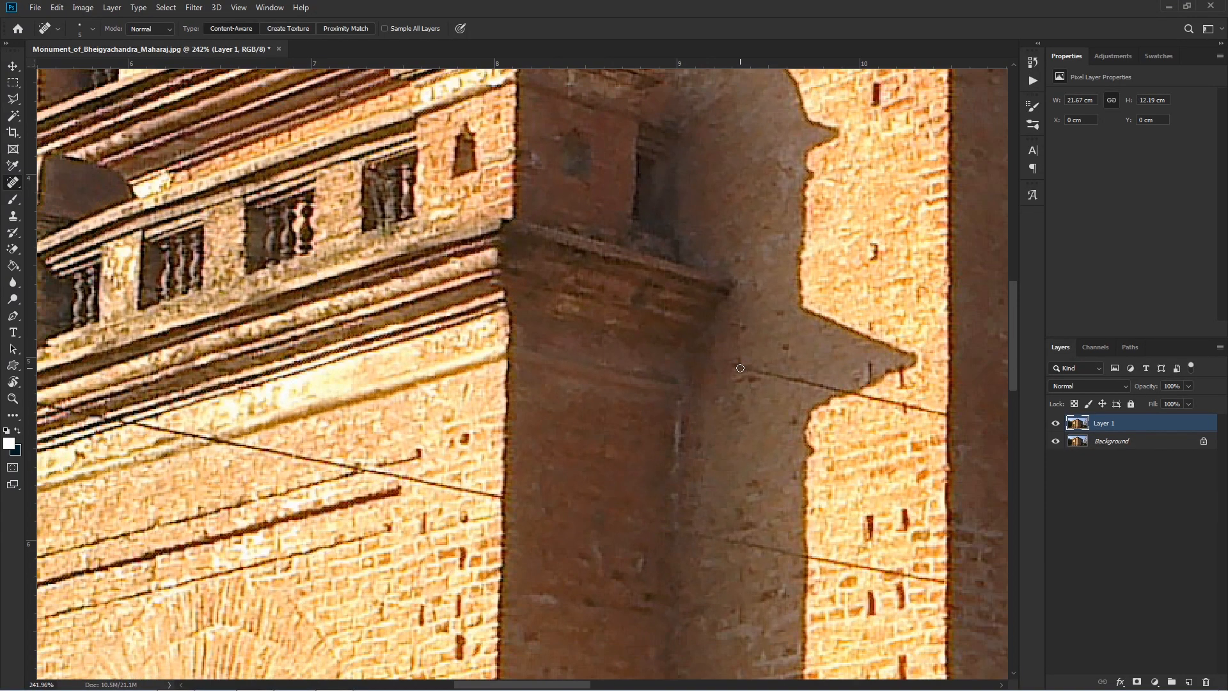
{"action": "left_click", "coordinate": [951, 416], "text": "shift"}
Heal away the upper wire running from the building's right edge across the sky into the neighbouring tree.
{"action": "scroll", "coordinate": [702, 359], "scroll_direction": "down", "scroll_amount": 2}
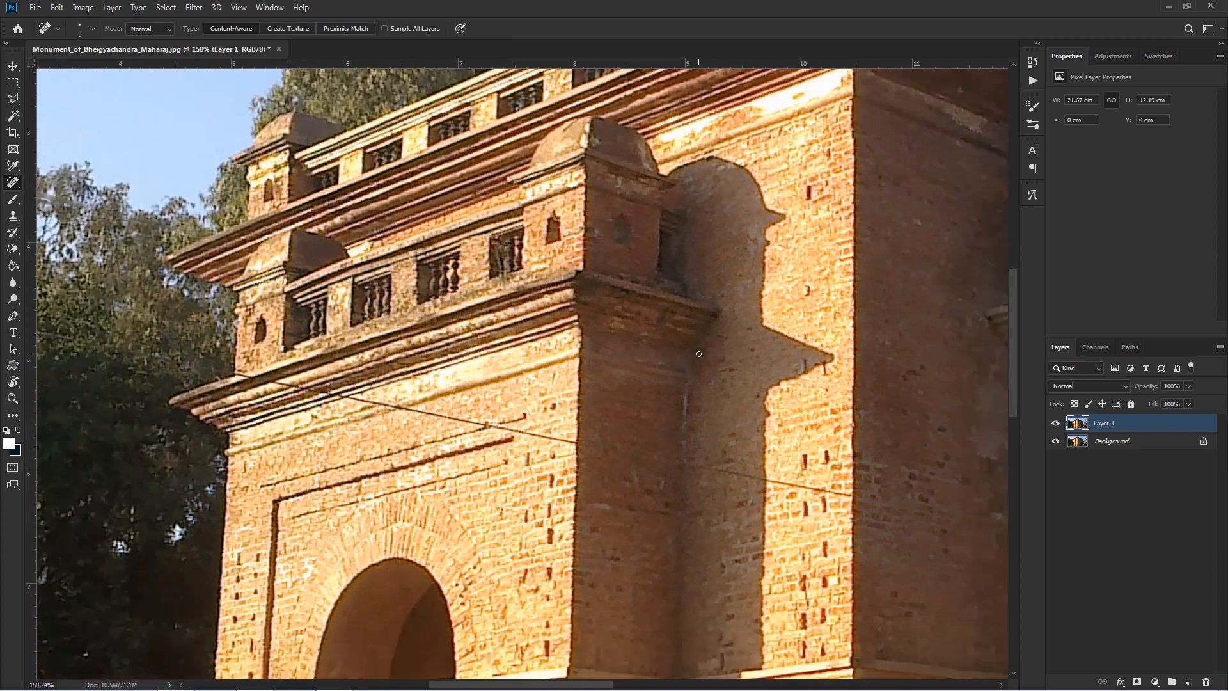
{"action": "left_click_drag", "start_coordinate": [944, 398], "coordinate": [288, 241]}
{"action": "left_click_drag", "start_coordinate": [755, 321], "coordinate": [277, 225]}
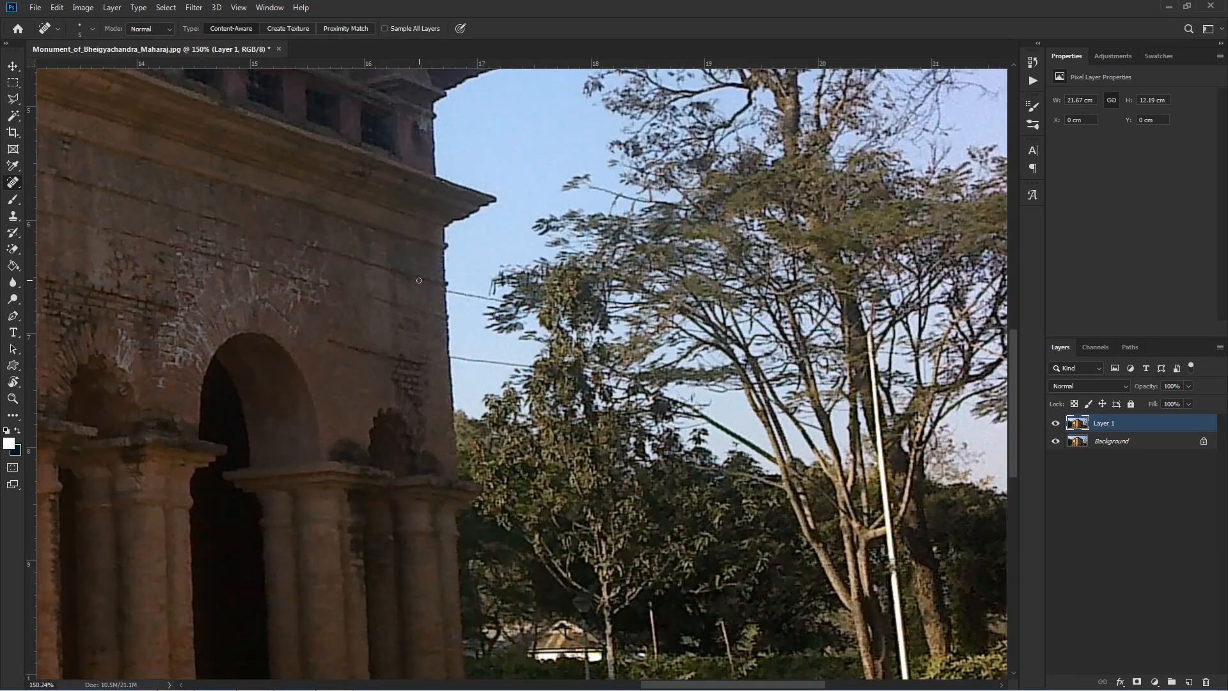
{"action": "scroll", "coordinate": [446, 295], "scroll_direction": "up", "scroll_amount": 3}
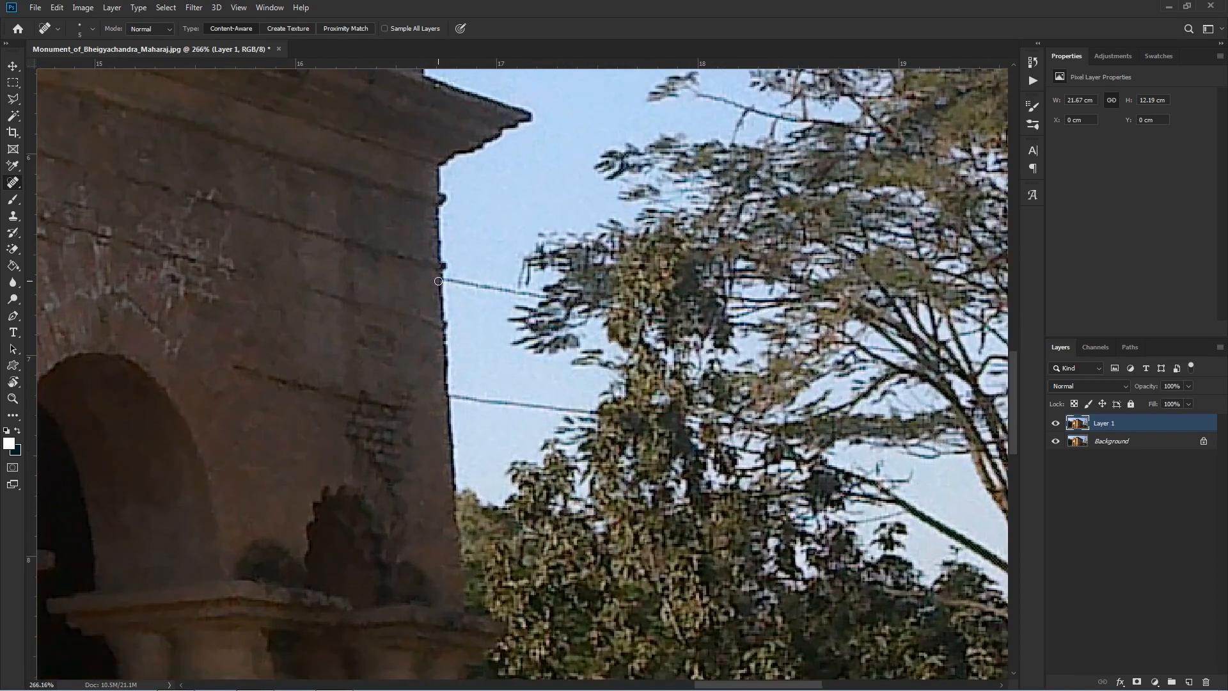
{"action": "left_click", "coordinate": [747, 326], "text": "shift"}
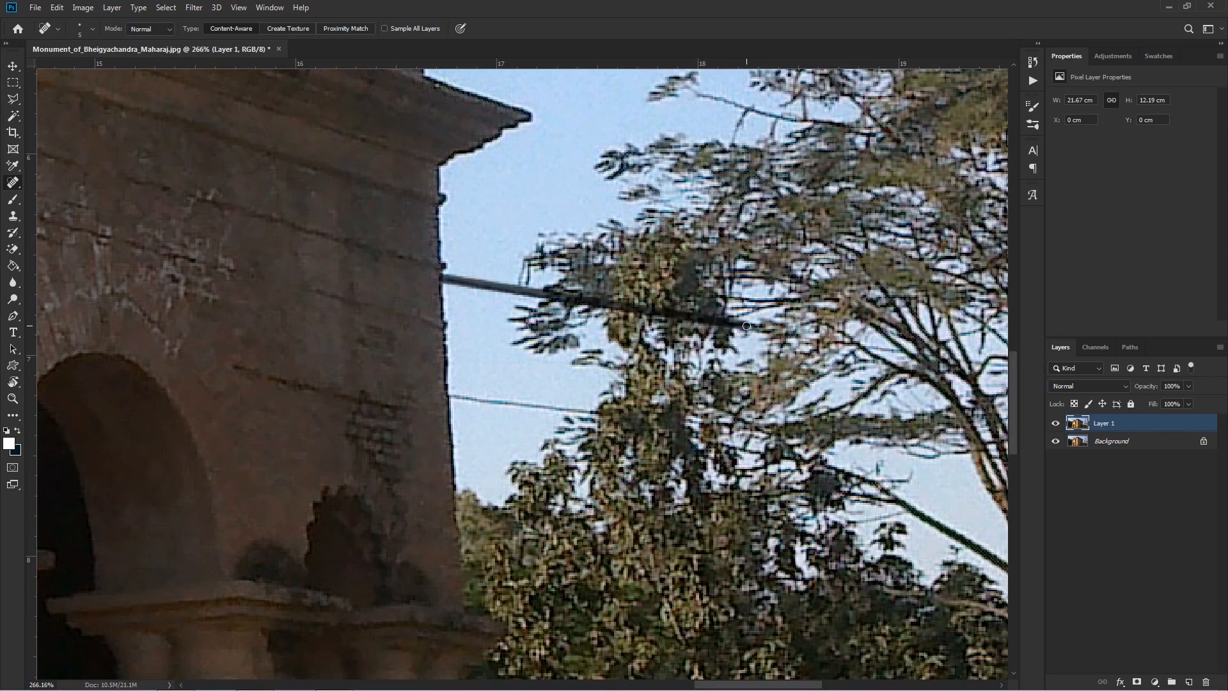
Heal away the remaining upper wire across the branches of the large tree and past the white pole.
{"action": "left_click_drag", "start_coordinate": [823, 372], "coordinate": [453, 316]}
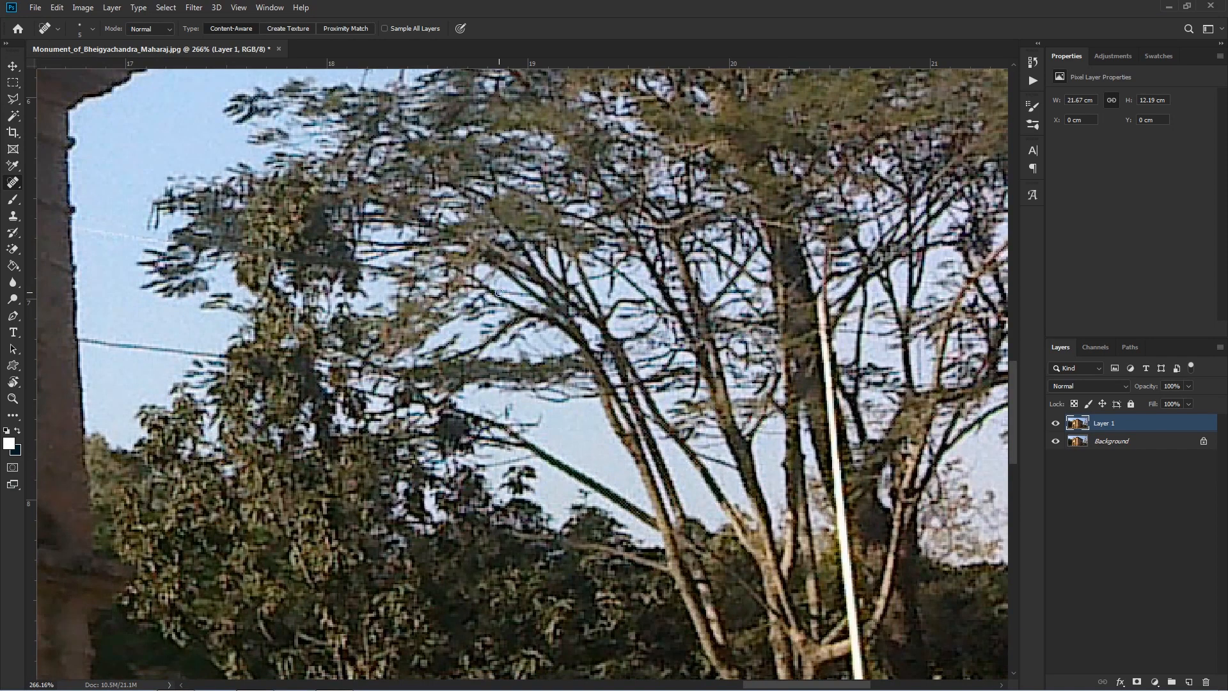
{"action": "left_click", "coordinate": [790, 324], "text": "shift"}
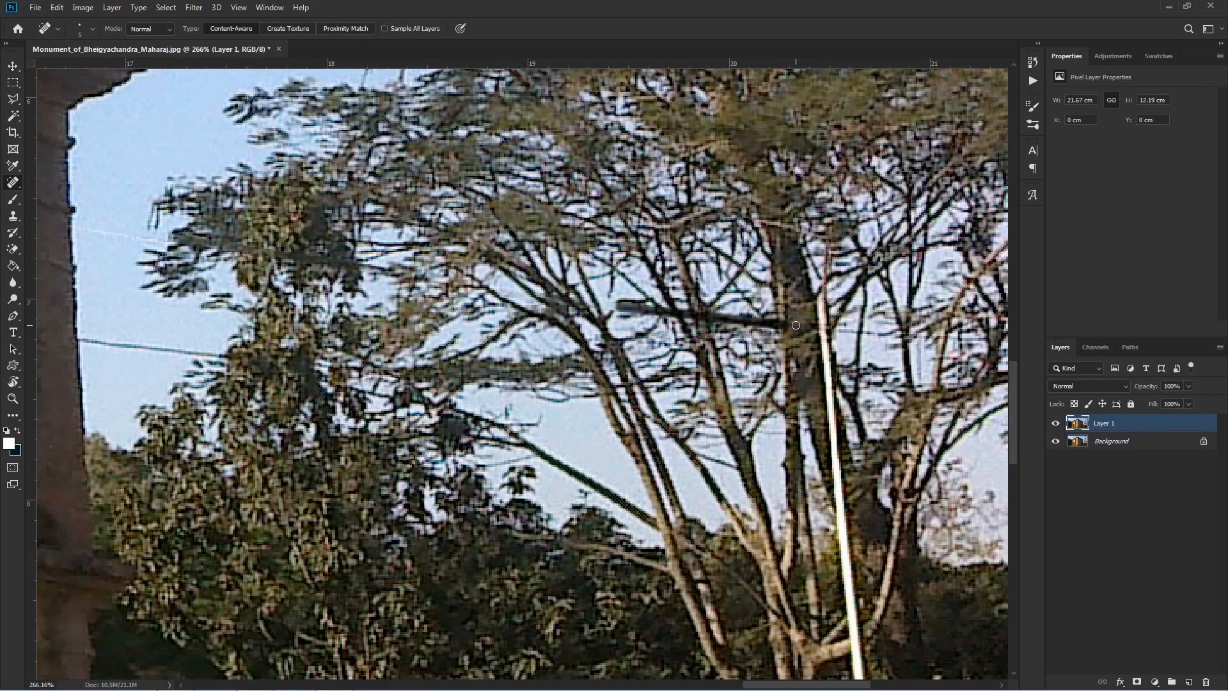
{"action": "left_click", "coordinate": [921, 335], "text": "shift"}
{"action": "left_click_drag", "start_coordinate": [959, 348], "coordinate": [319, 327]}
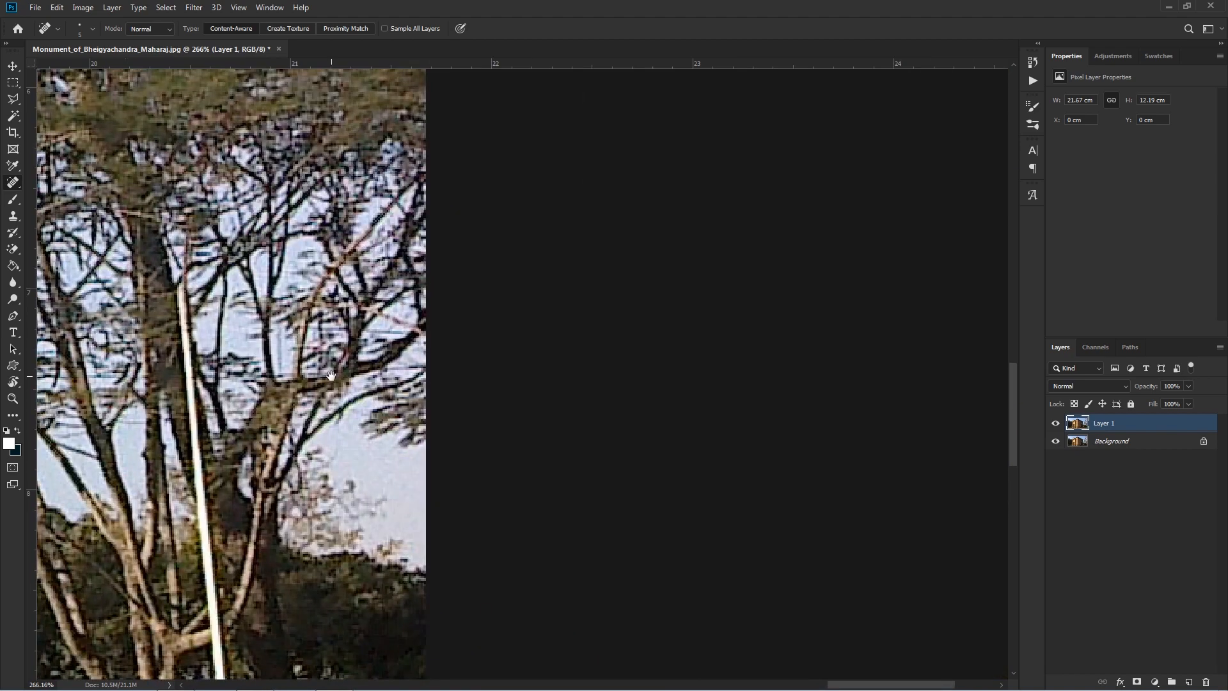
Heal away the lower wire across the dark trees from the photo's left edge toward the building.
{"action": "scroll", "coordinate": [560, 386], "scroll_direction": "down", "scroll_amount": 16}
{"action": "scroll", "coordinate": [207, 336], "scroll_direction": "up", "scroll_amount": 13}
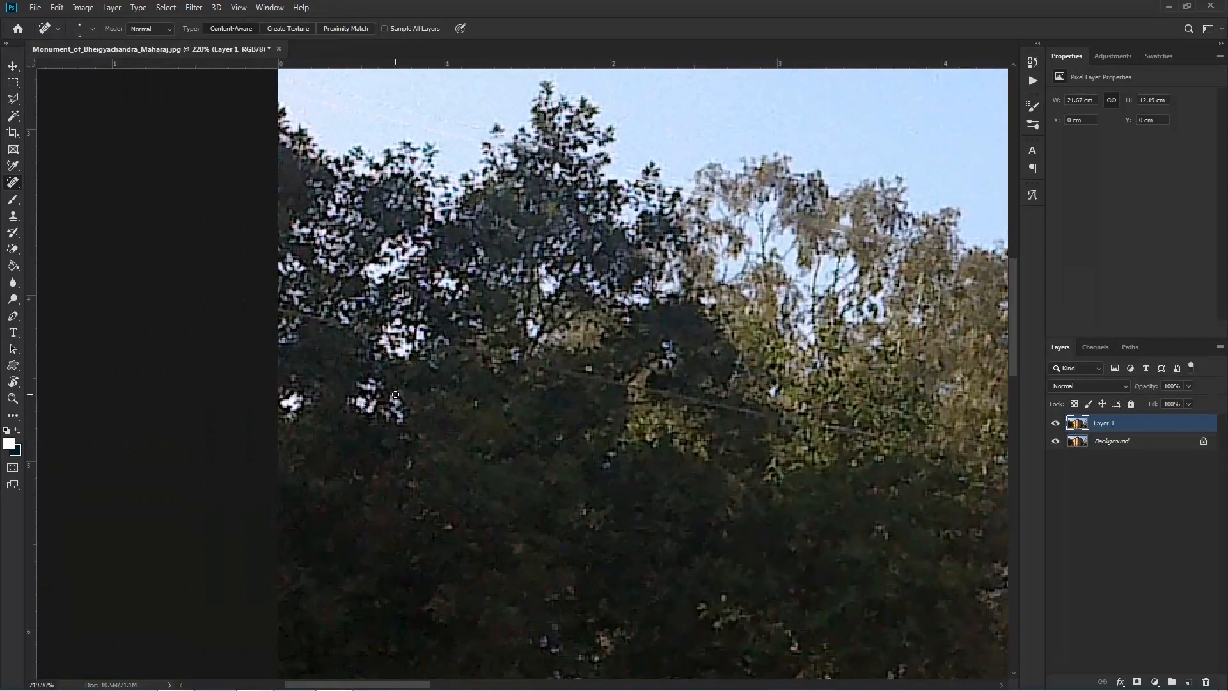
{"action": "scroll", "coordinate": [279, 324], "scroll_direction": "up", "scroll_amount": 4}
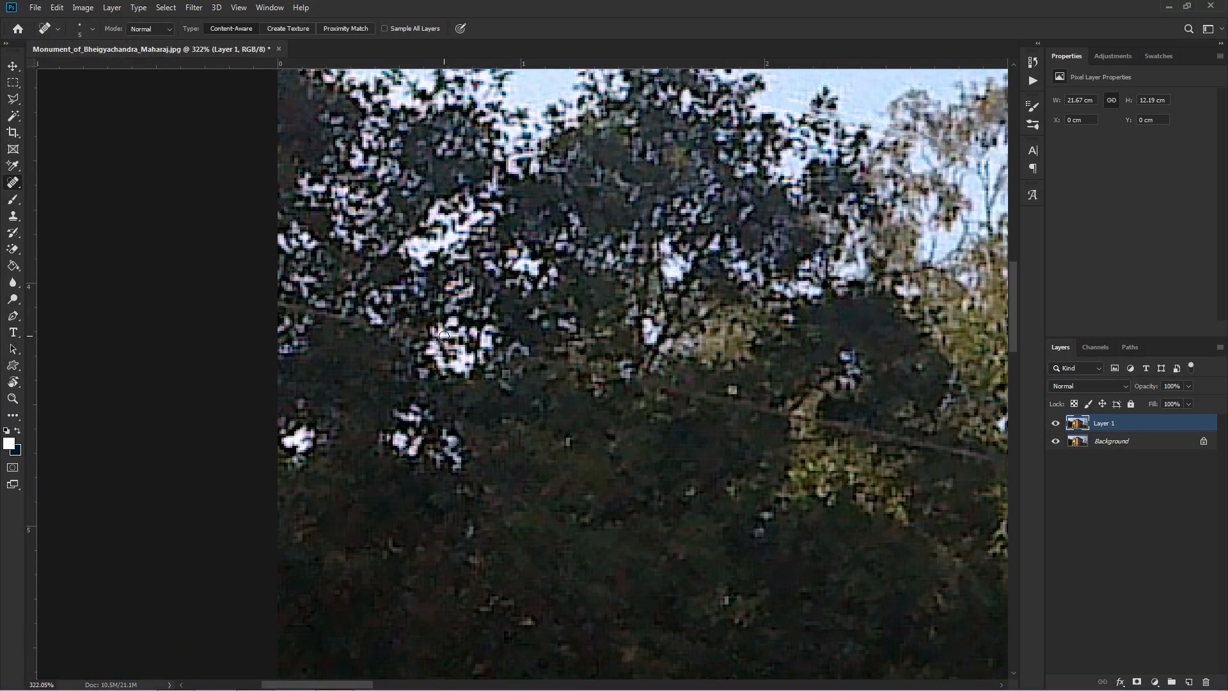
{"action": "left_click", "coordinate": [778, 412], "text": "shift"}
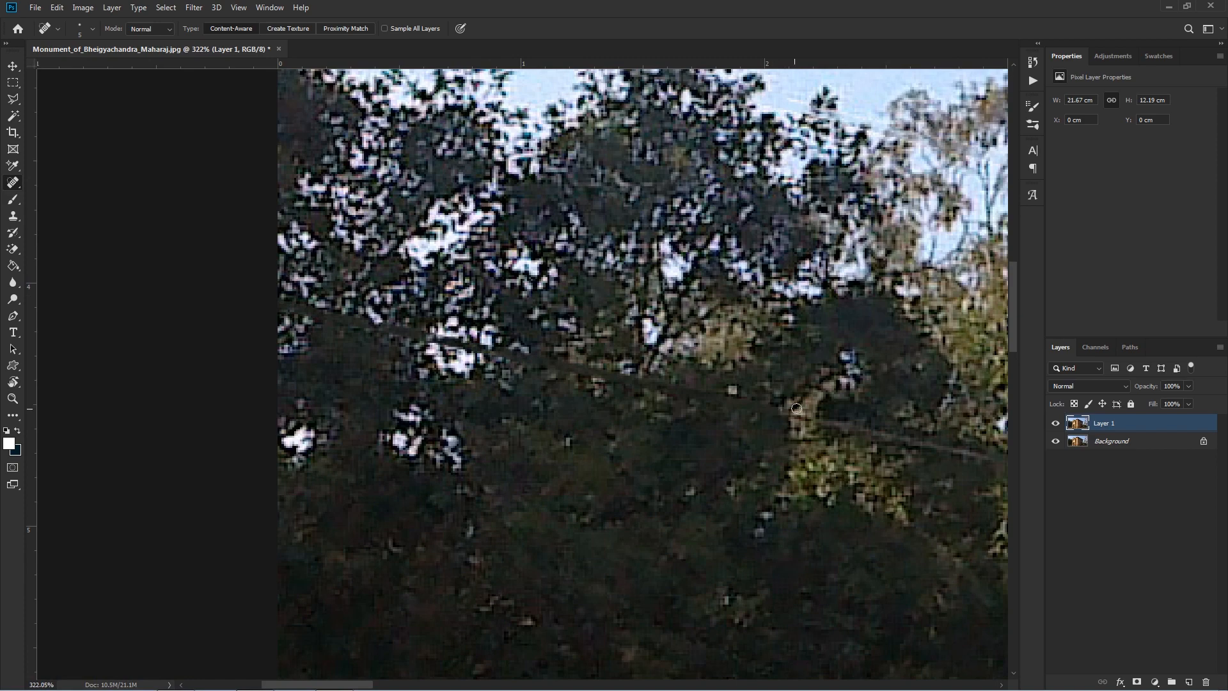
{"action": "left_click_drag", "start_coordinate": [843, 403], "coordinate": [329, 286]}
{"action": "left_click", "coordinate": [441, 332], "text": "shift"}
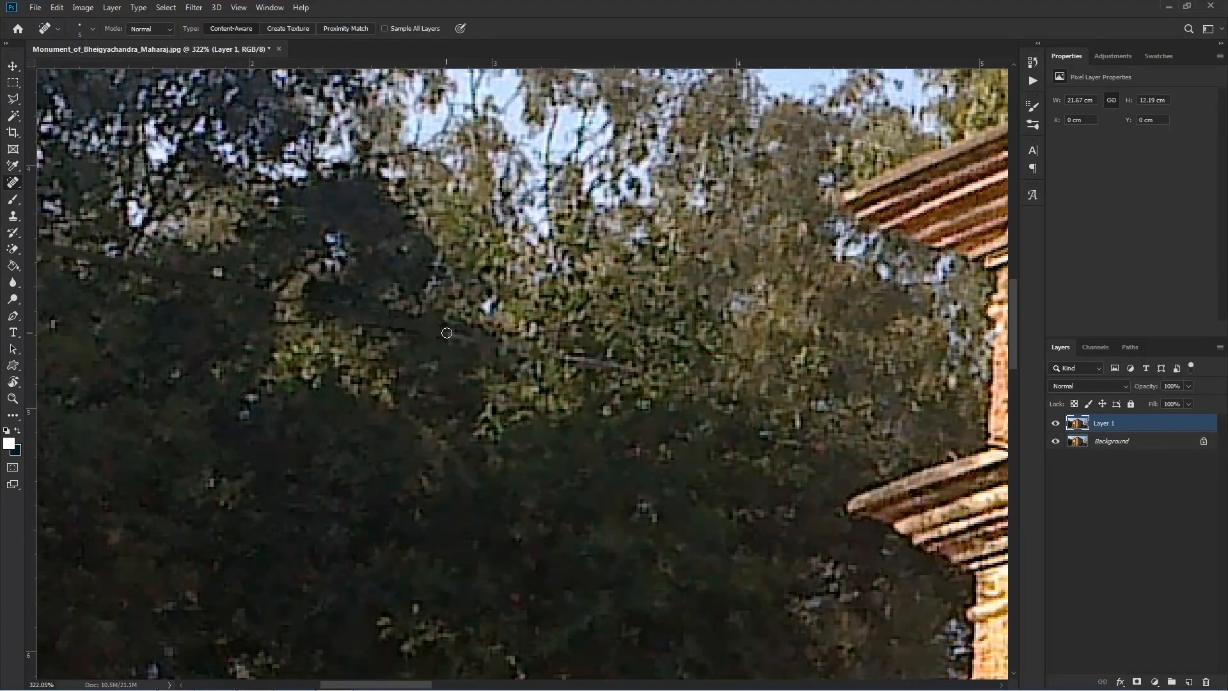
{"action": "left_click", "coordinate": [693, 378], "text": "shift"}
{"action": "left_click", "coordinate": [954, 436], "text": "shift"}
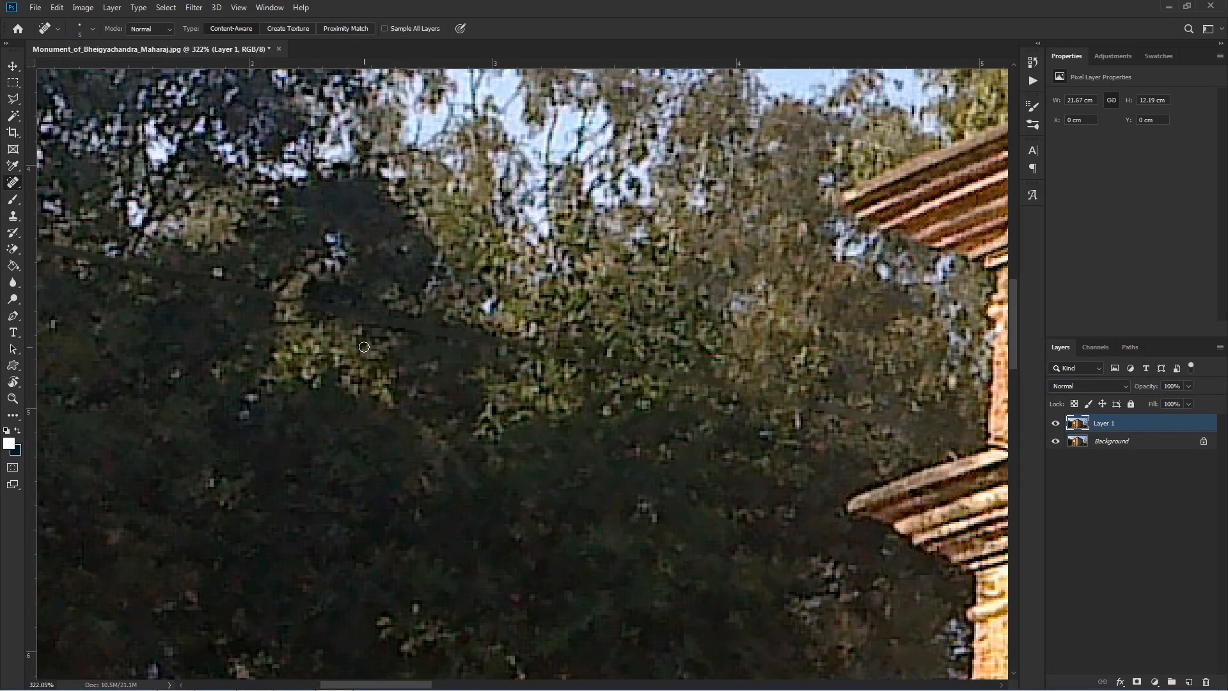
Heal away the lower wire across the left facade, from the cornice down to the sunlit wall's edge.
{"action": "scroll", "coordinate": [375, 349], "scroll_direction": "down", "scroll_amount": 8}
{"action": "scroll", "coordinate": [545, 393], "scroll_direction": "up", "scroll_amount": 5}
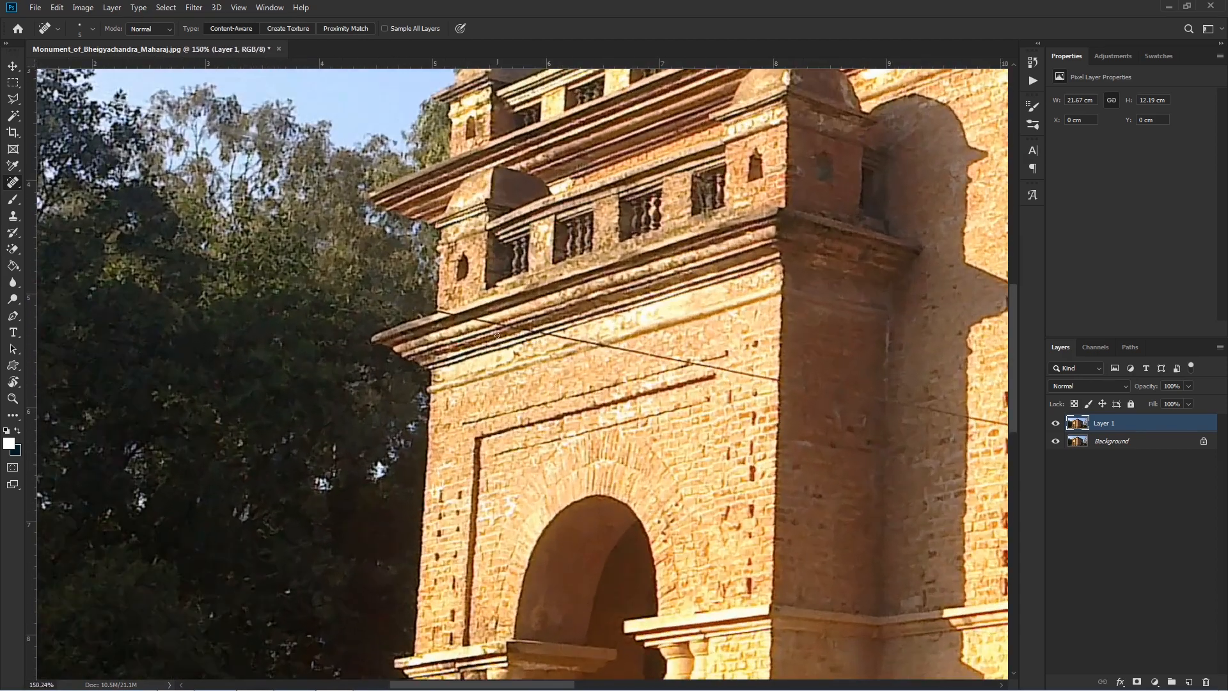
{"action": "scroll", "coordinate": [430, 310], "scroll_direction": "up", "scroll_amount": 2}
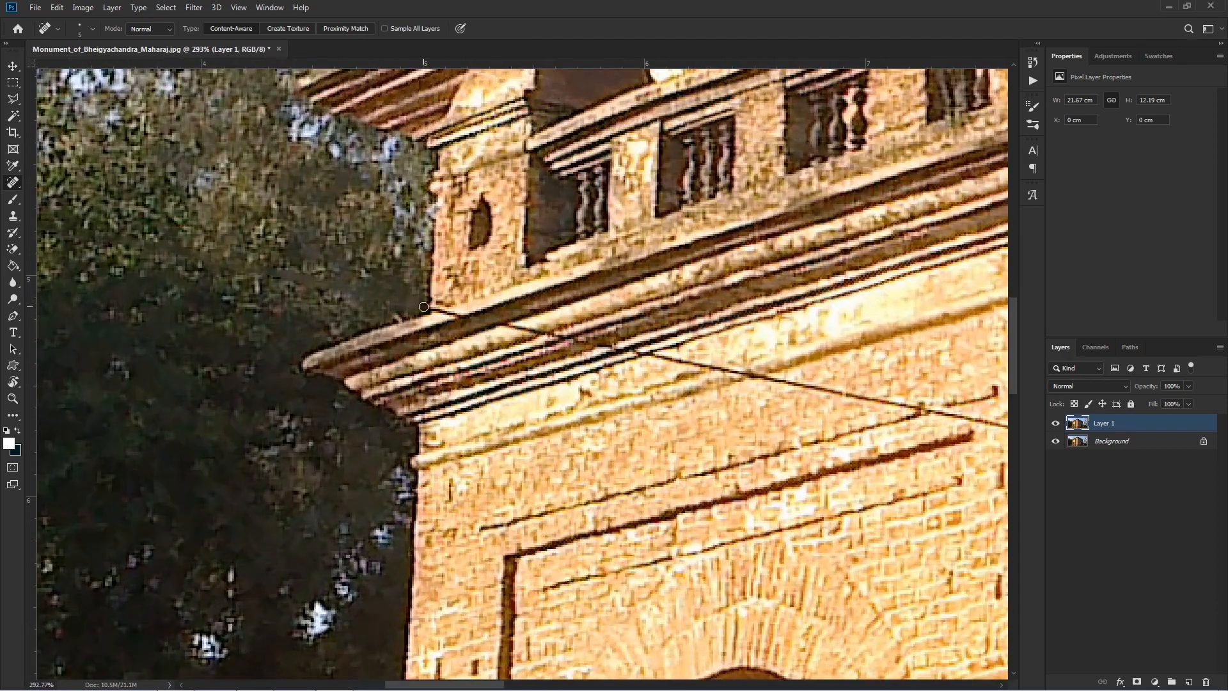
{"action": "left_click", "coordinate": [687, 366], "text": "shift"}
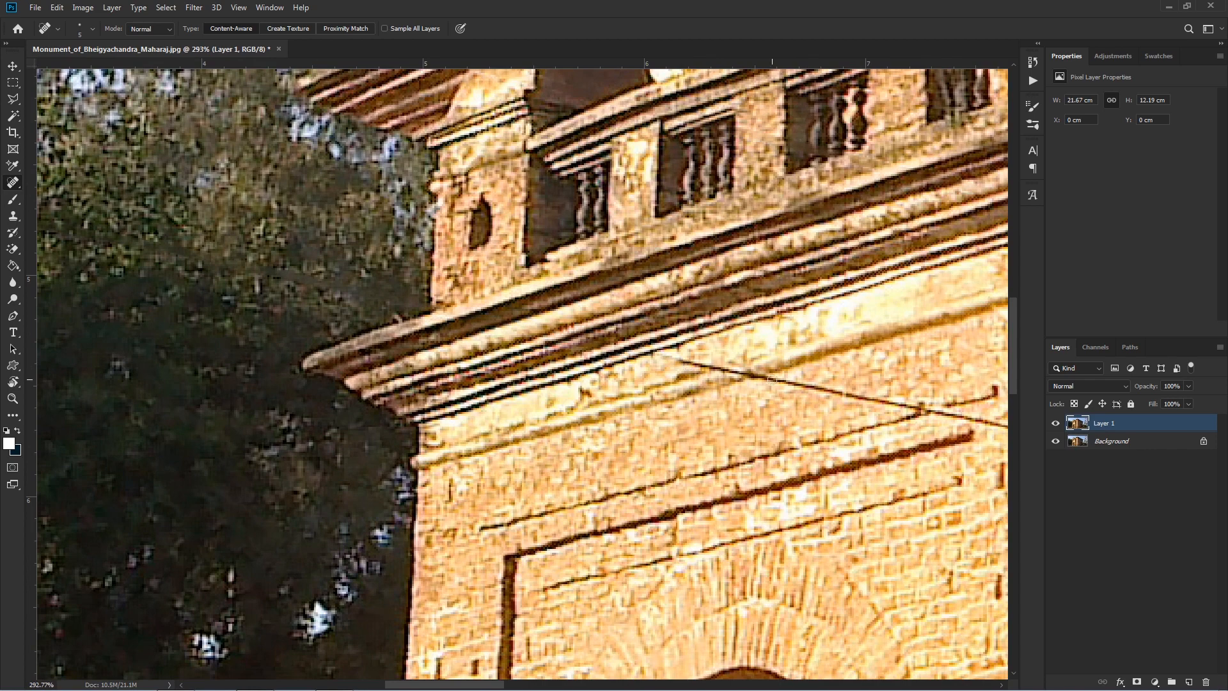
{"action": "left_click", "coordinate": [890, 402], "text": "shift"}
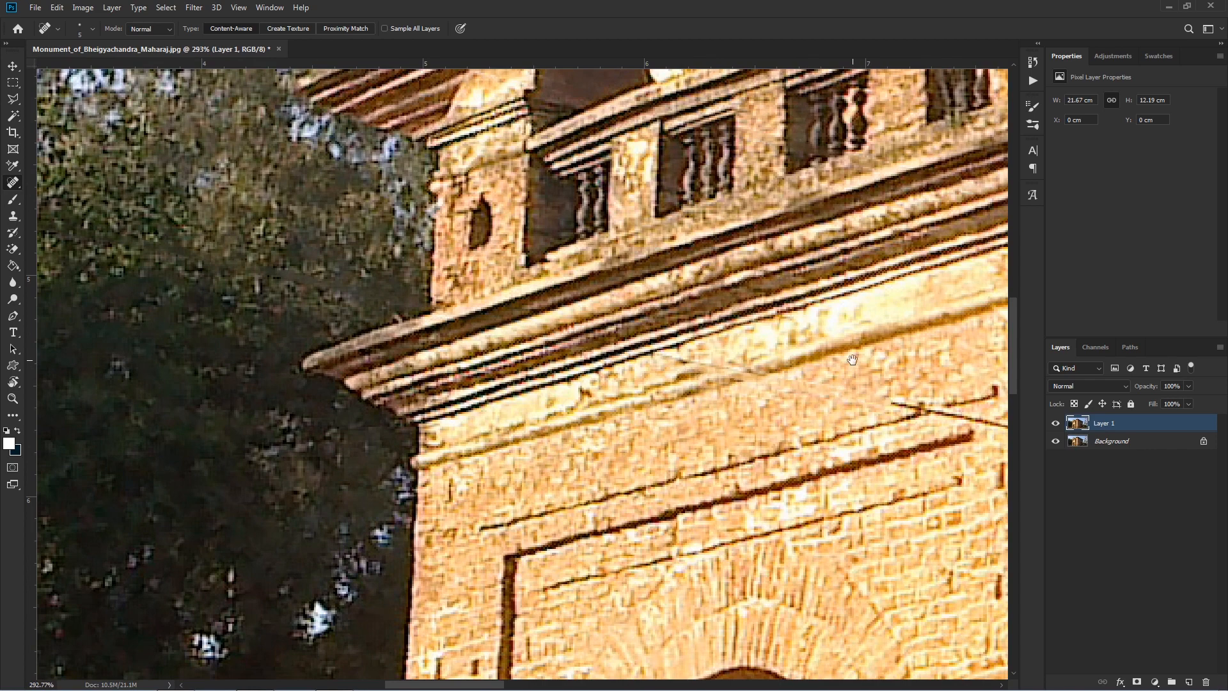
{"action": "left_click_drag", "start_coordinate": [852, 359], "coordinate": [271, 234]}
{"action": "left_click", "coordinate": [503, 321], "text": "shift"}
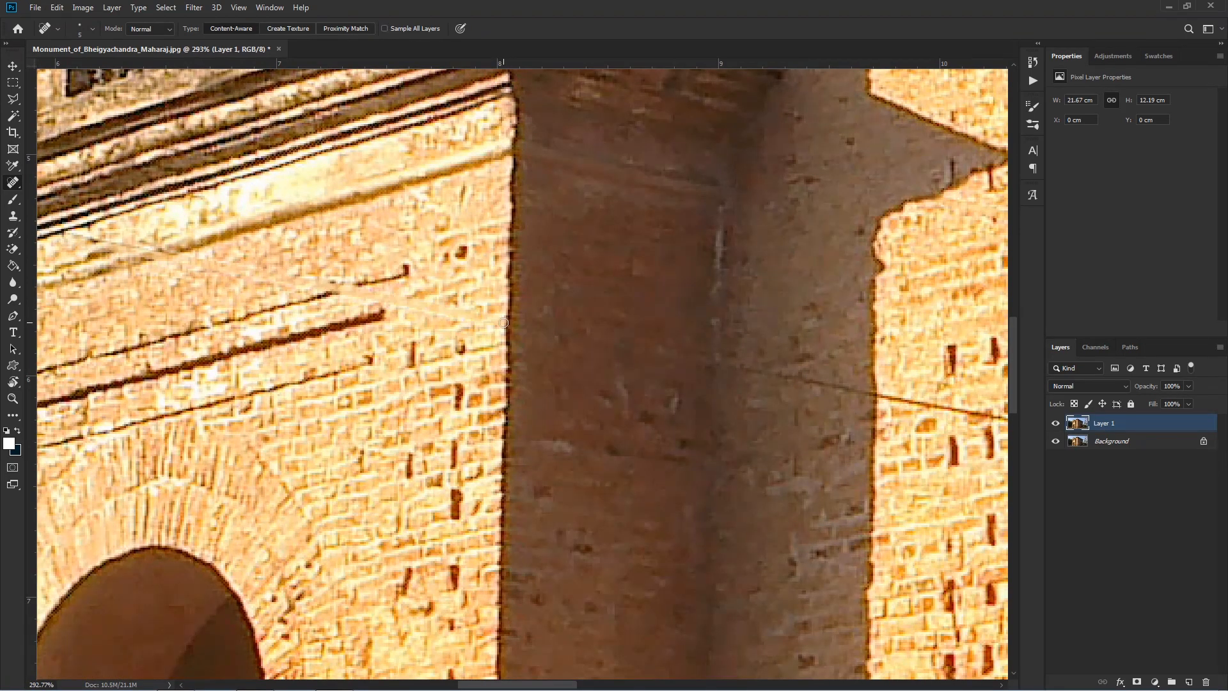
Heal away the lower wire across the shaded recess and the sunlit wall strip beside the building's front corner.
{"action": "left_click", "coordinate": [875, 398], "text": "shift"}
{"action": "left_click_drag", "start_coordinate": [855, 344], "coordinate": [298, 246]}
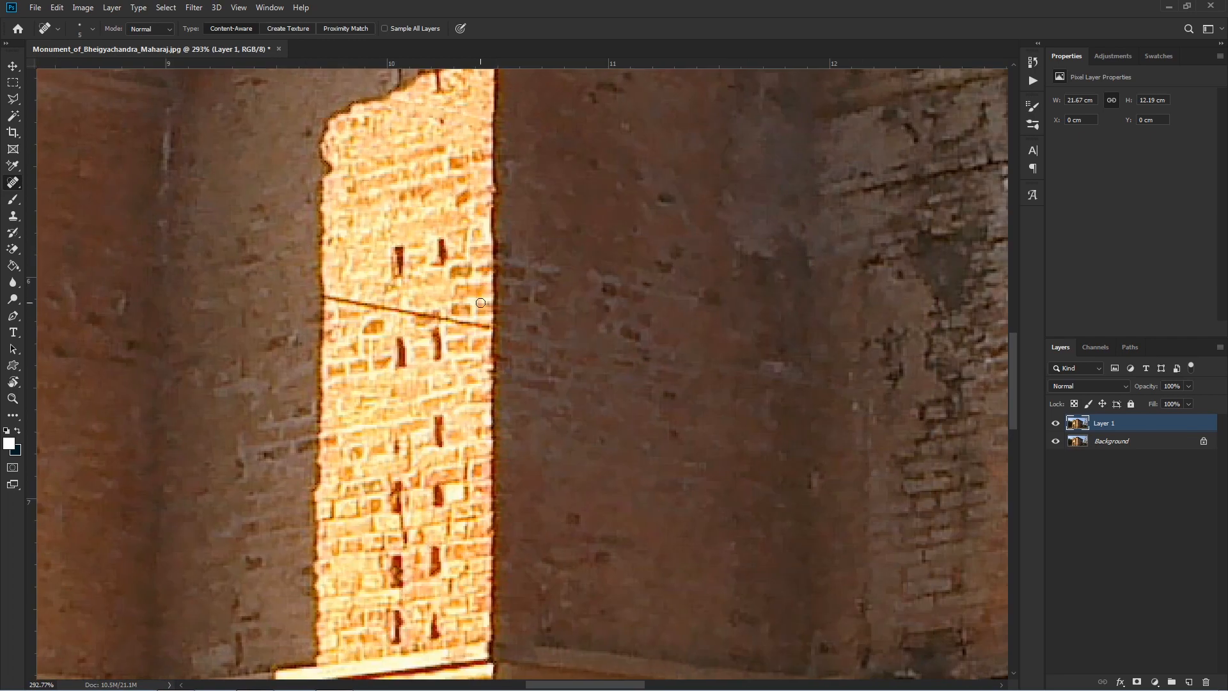
{"action": "left_click", "coordinate": [492, 332], "text": "shift"}
{"action": "scroll", "coordinate": [326, 316], "scroll_direction": "down", "scroll_amount": 3}
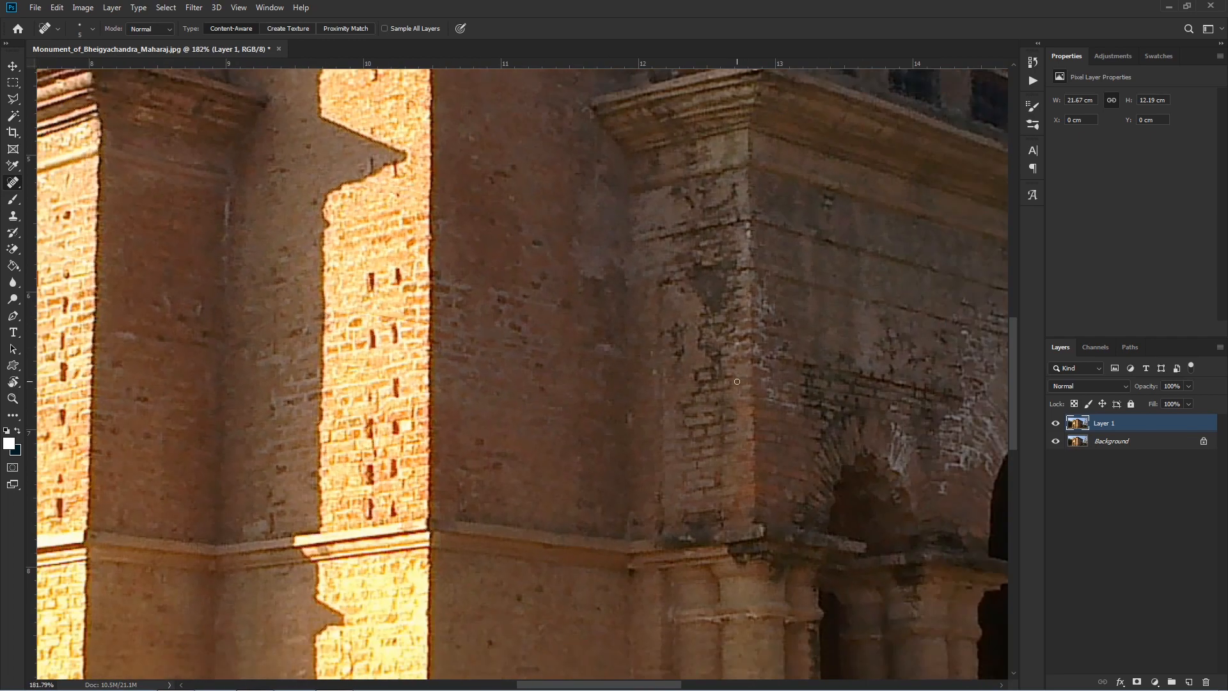
Heal away the lower wire in the sky between the building's right edge and the neighbouring tree.
{"action": "scroll", "coordinate": [525, 326], "scroll_direction": "down", "scroll_amount": 8}
{"action": "scroll", "coordinate": [803, 359], "scroll_direction": "up", "scroll_amount": 11}
{"action": "left_click_drag", "start_coordinate": [768, 361], "coordinate": [549, 345]}
{"action": "scroll", "coordinate": [437, 322], "scroll_direction": "up", "scroll_amount": 3}
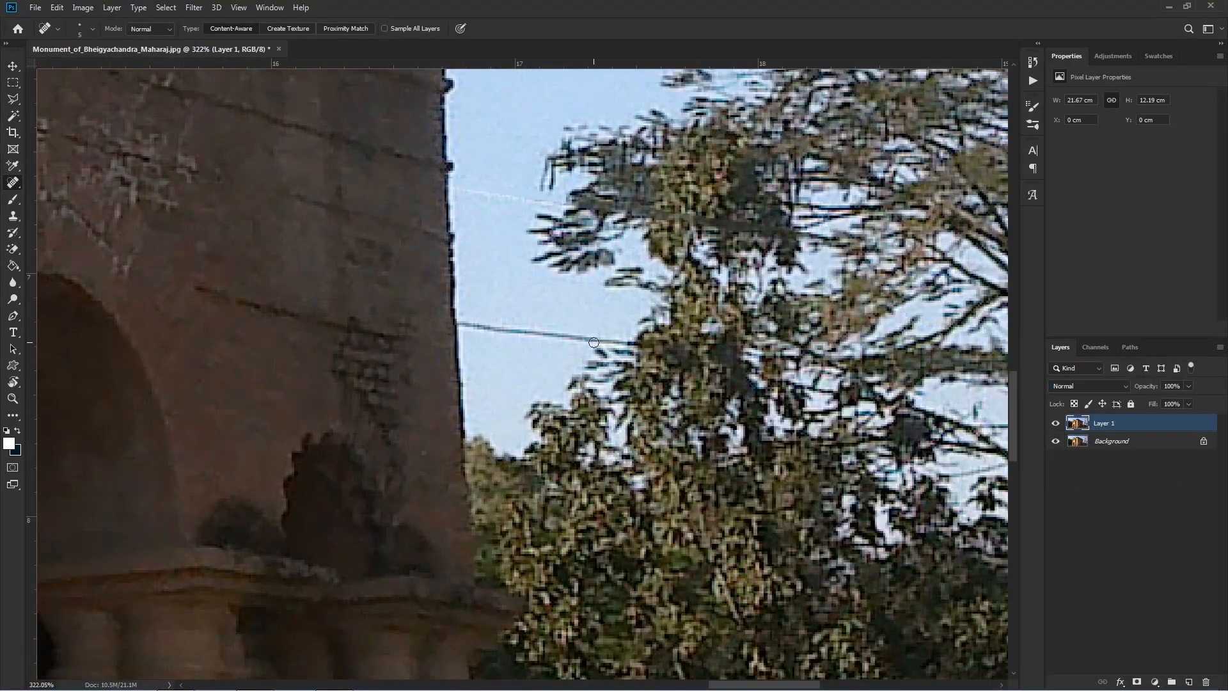
{"action": "left_click_drag", "start_coordinate": [632, 345], "coordinate": [457, 324]}
{"action": "scroll", "coordinate": [425, 327], "scroll_direction": "down", "scroll_amount": 6}
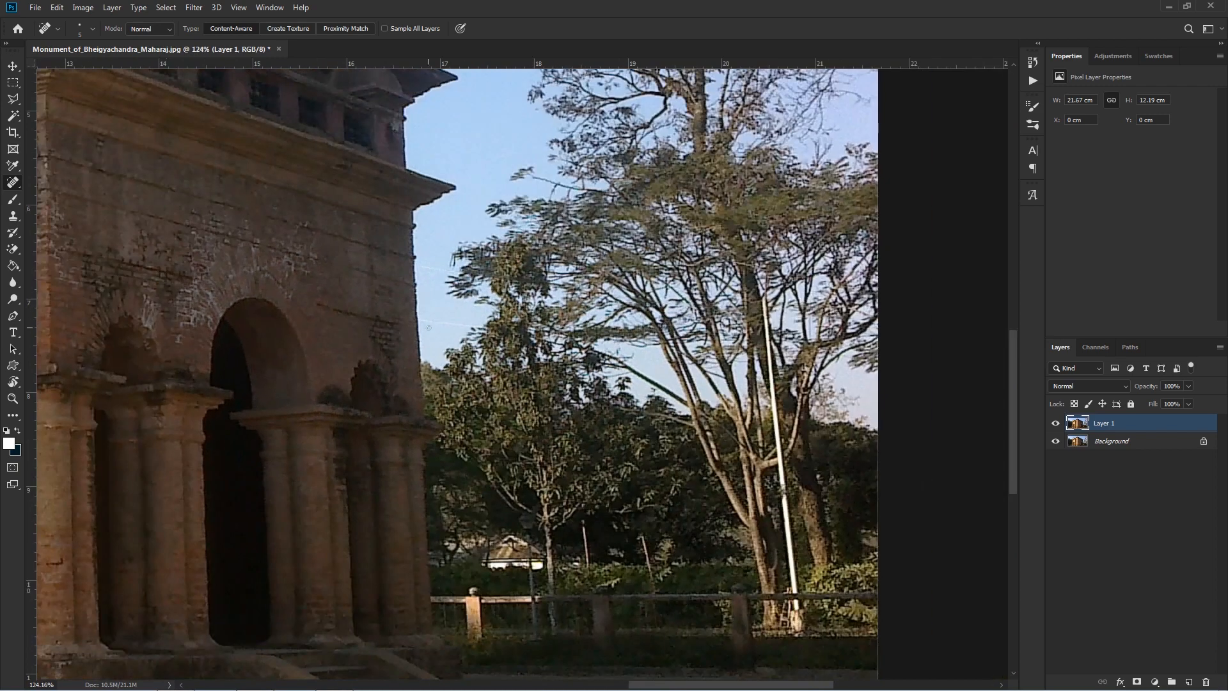
Check the whole photo for leftover wires and compare it before and after by toggling Layer 1's visibility.
{"action": "scroll", "coordinate": [880, 337], "scroll_direction": "up", "scroll_amount": 4}
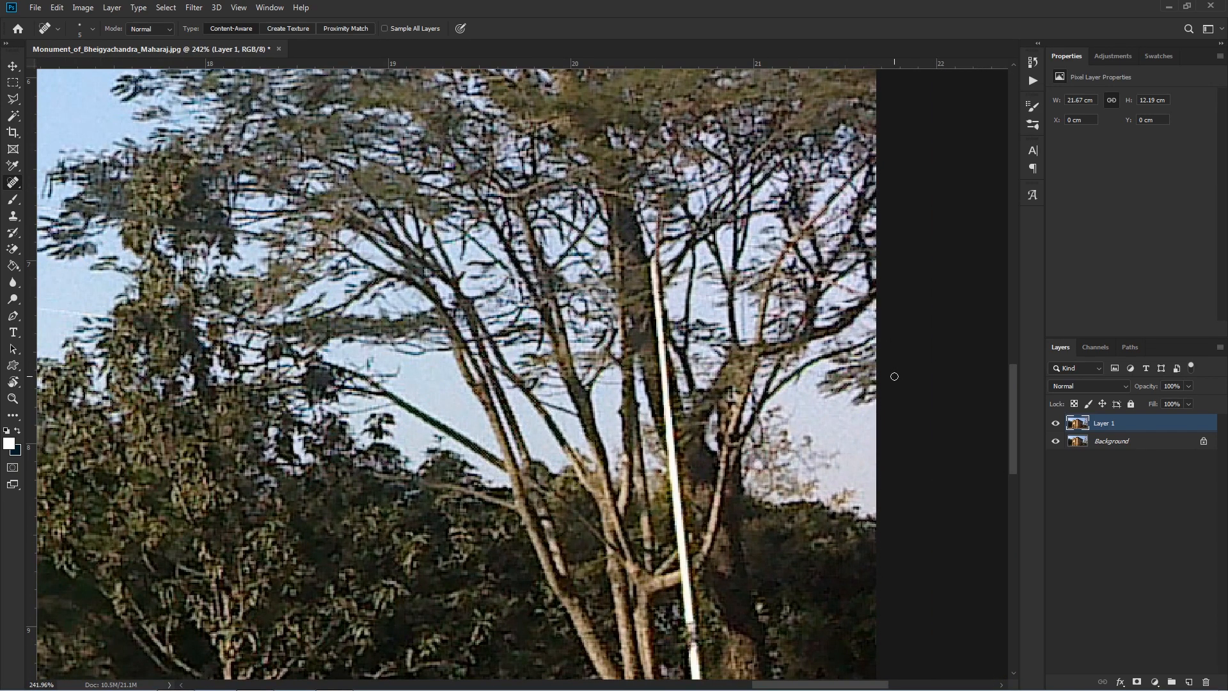
{"action": "scroll", "coordinate": [891, 375], "scroll_direction": "down", "scroll_amount": 8}
{"action": "scroll", "coordinate": [675, 323], "scroll_direction": "up", "scroll_amount": 3}
{"action": "scroll", "coordinate": [675, 323], "scroll_direction": "down", "scroll_amount": 2}
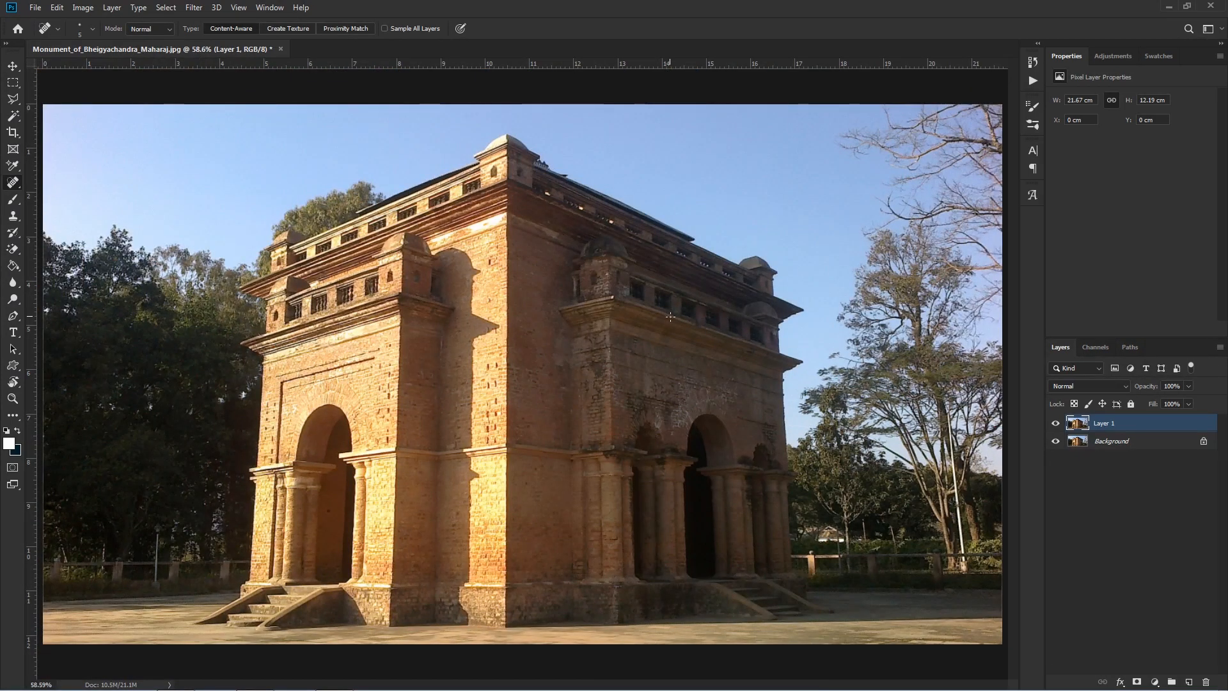
{"action": "left_click", "coordinate": [1055, 425]}
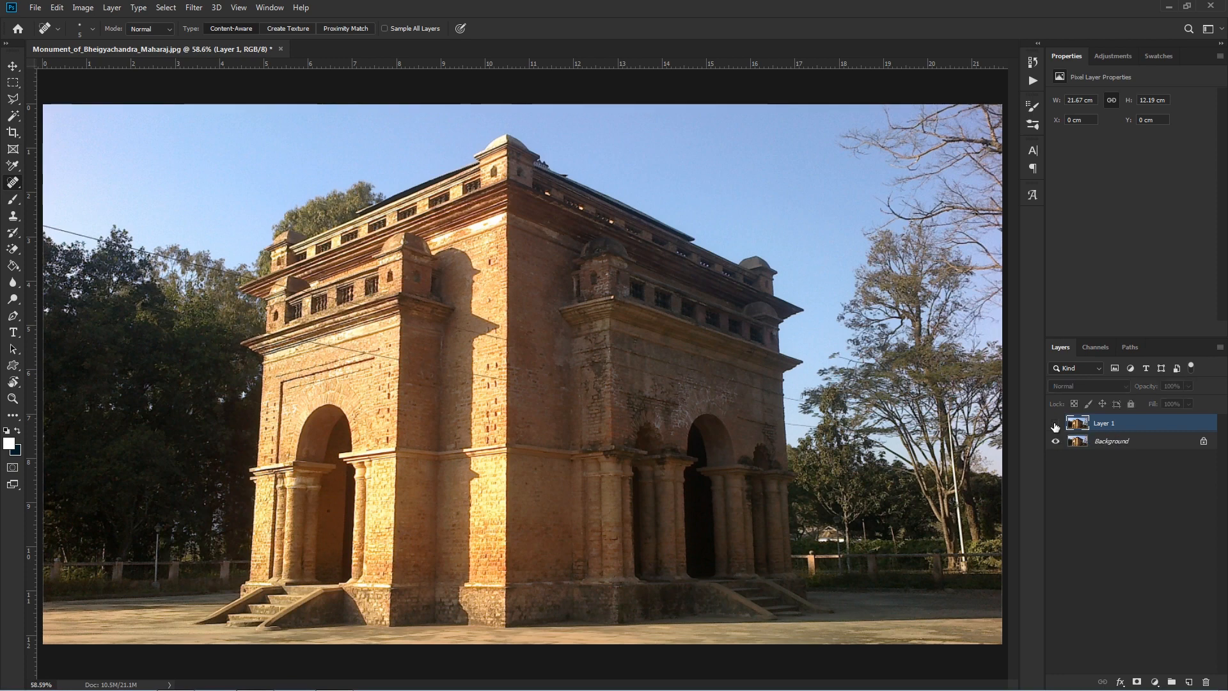
{"action": "left_click", "coordinate": [1056, 426]}
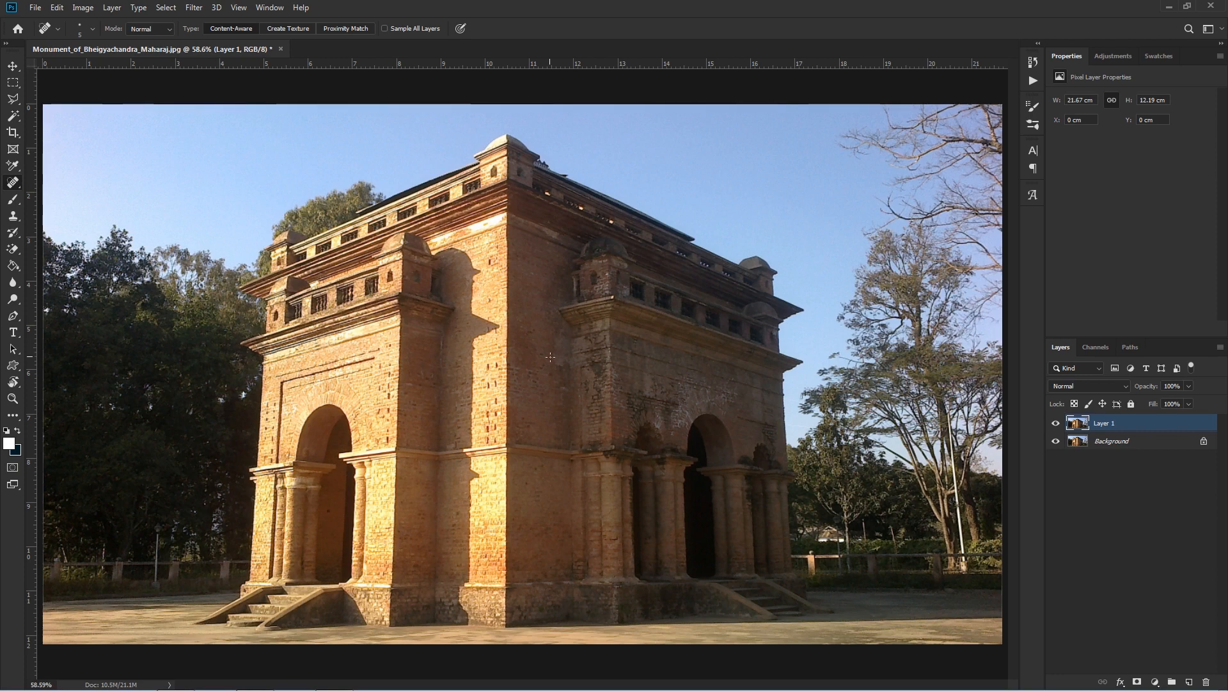
Duplicate the retouched Layer 1 and toggle the rulers off and back on.
{"action": "key", "text": "ctrl+j"}
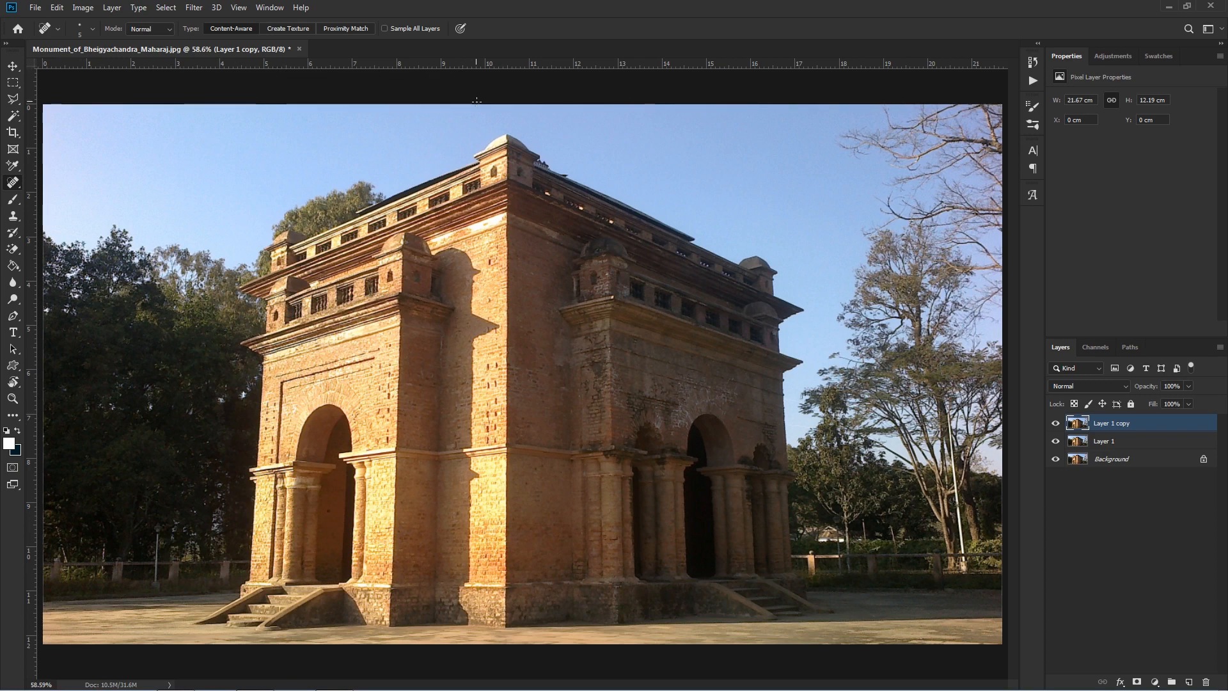
{"action": "key", "text": "ctrl+r"}
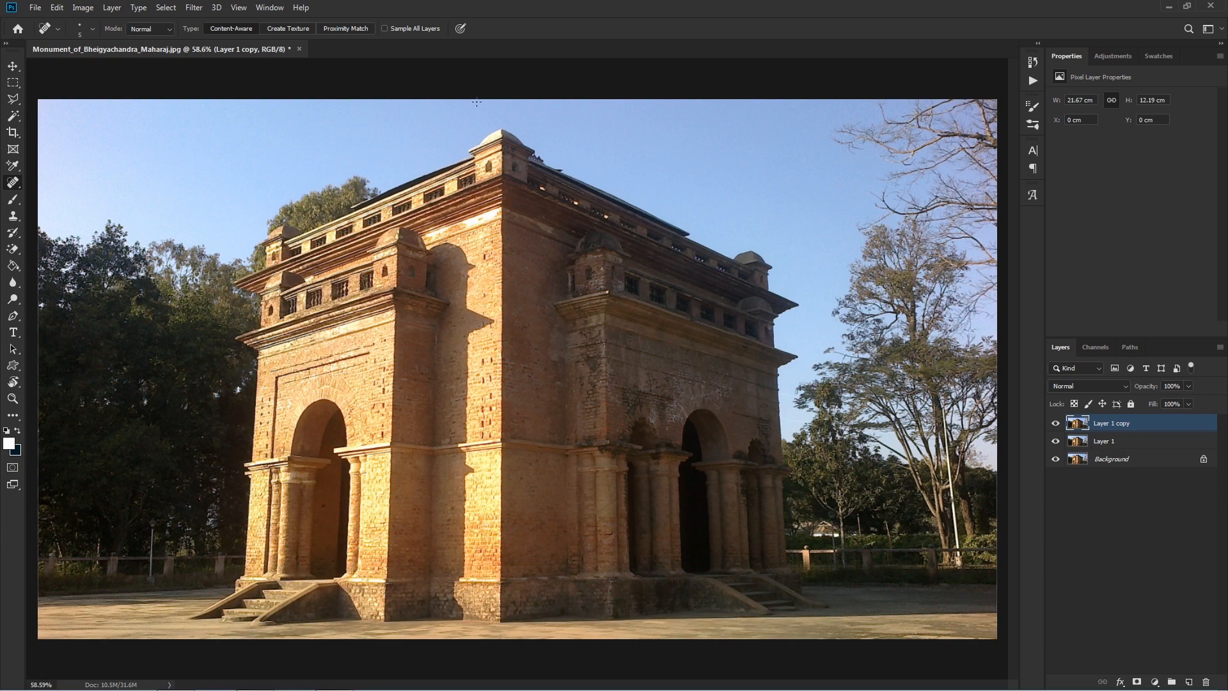
{"action": "key", "text": "ctrl+r"}
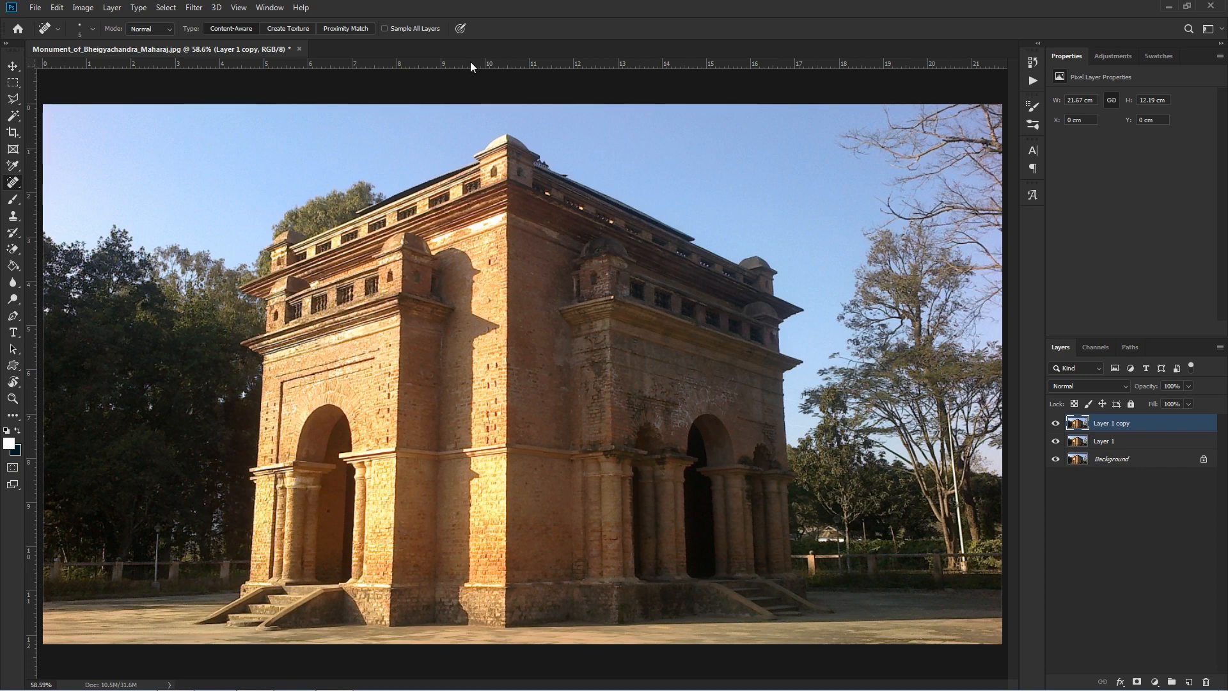
Place a horizontal guide just above the roof and vertical guides along the building's front corner, left edge and right edge.
{"action": "left_click_drag", "start_coordinate": [470, 62], "coordinate": [513, 128]}
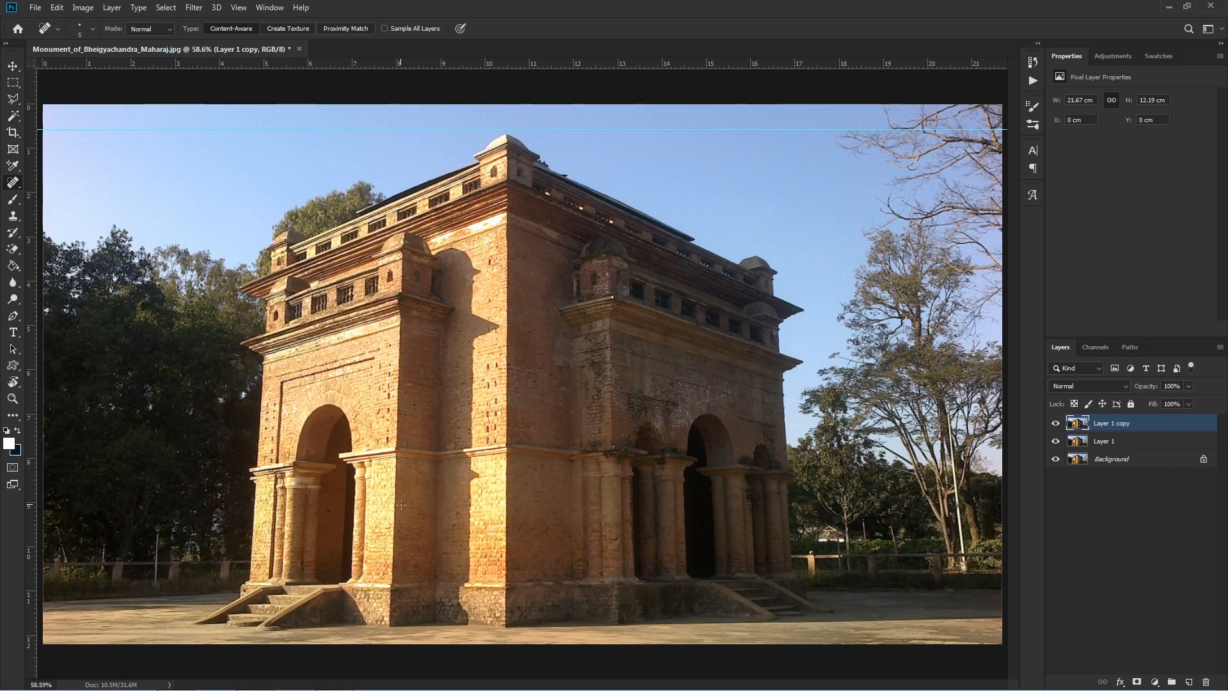
{"action": "left_click_drag", "start_coordinate": [28, 343], "coordinate": [505, 424]}
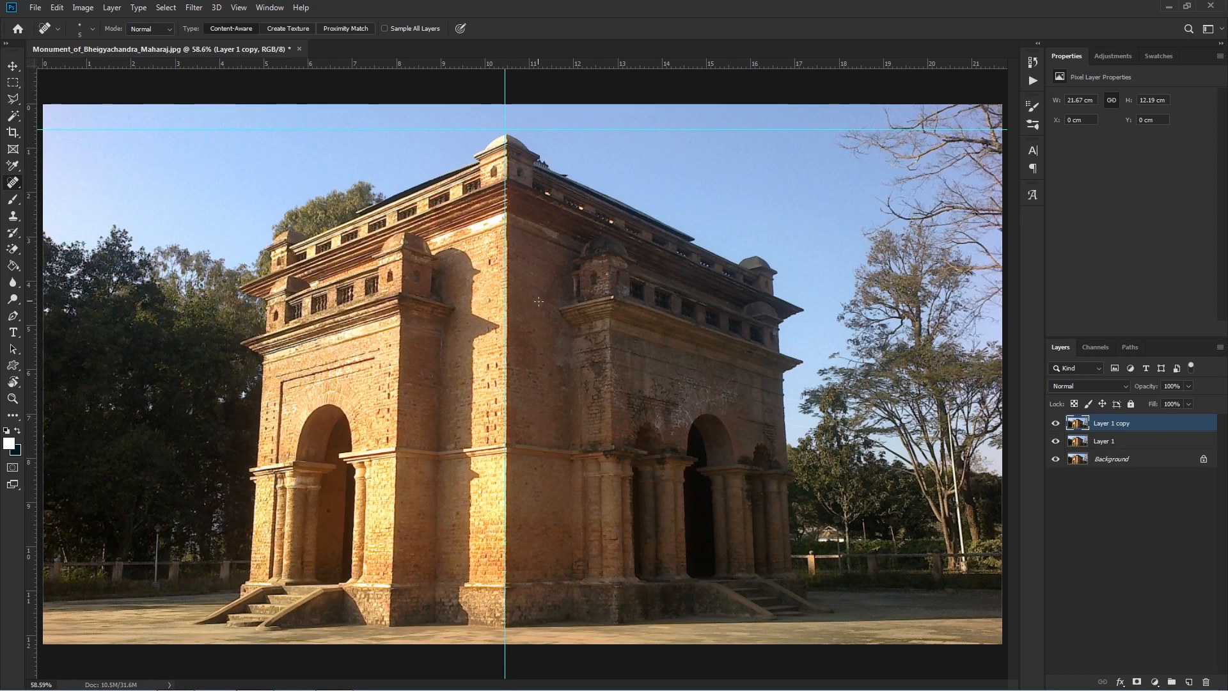
{"action": "scroll", "coordinate": [539, 301], "scroll_direction": "up", "scroll_amount": 3}
{"action": "scroll", "coordinate": [503, 346], "scroll_direction": "down", "scroll_amount": 5}
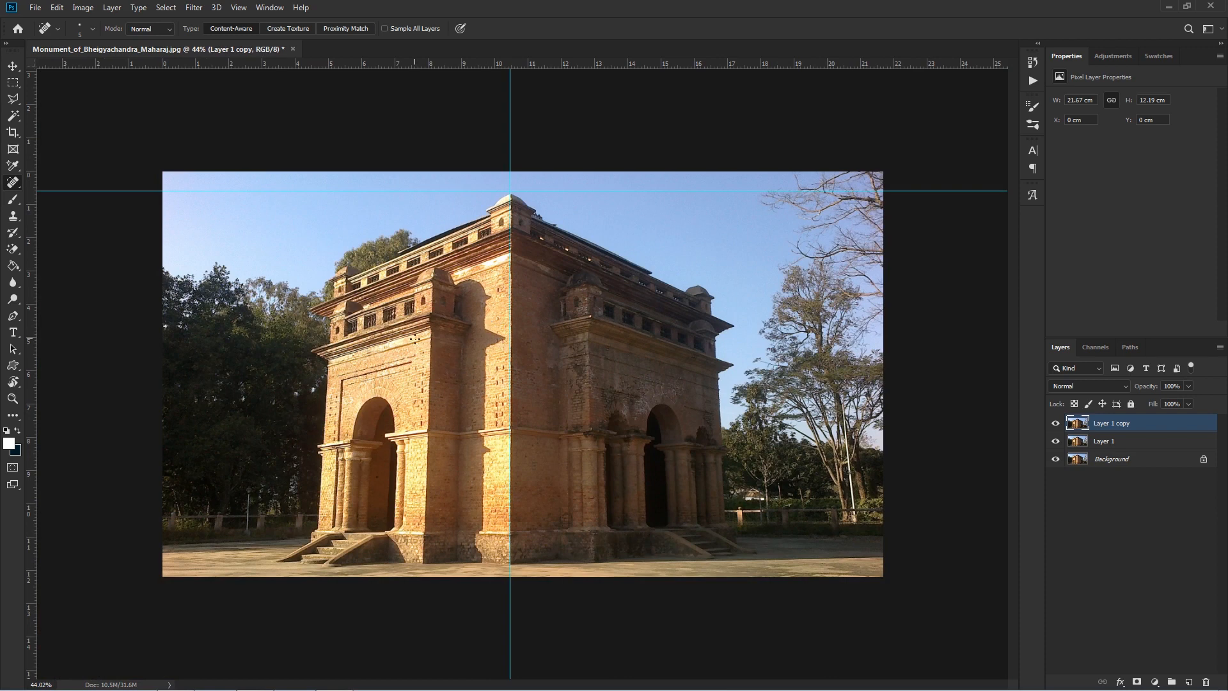
{"action": "left_click_drag", "start_coordinate": [29, 293], "coordinate": [325, 414]}
{"action": "left_click_drag", "start_coordinate": [36, 318], "coordinate": [722, 415]}
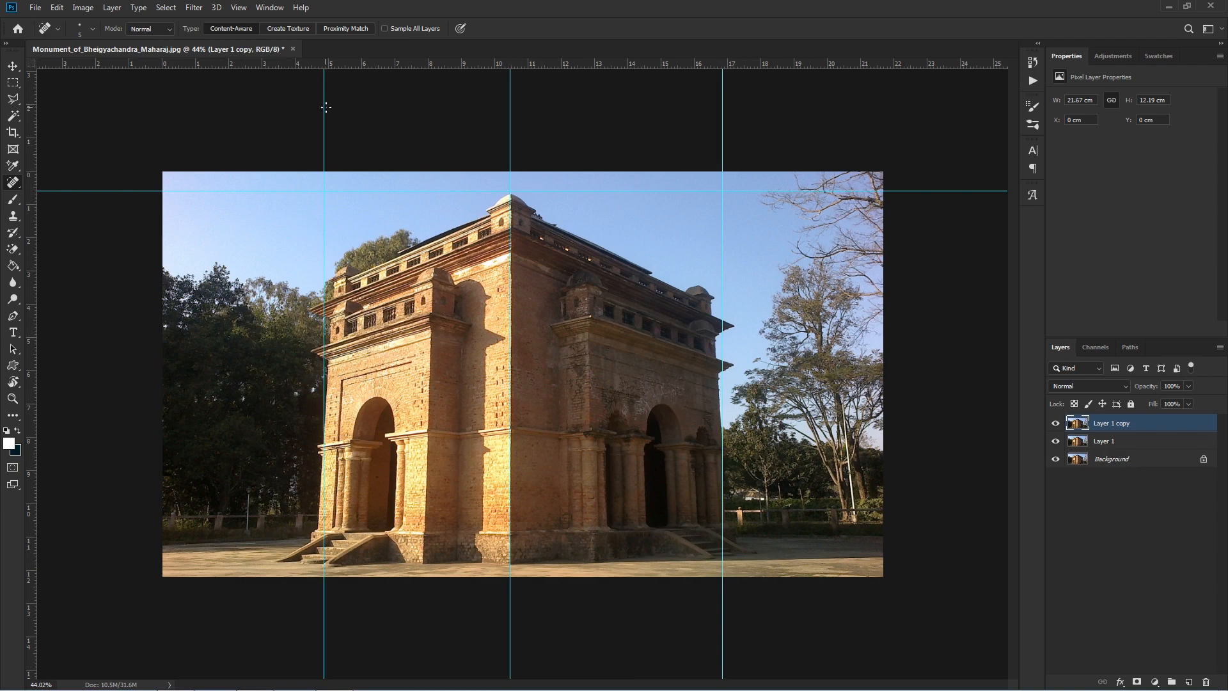
{"action": "key", "text": "ctrl+0"}
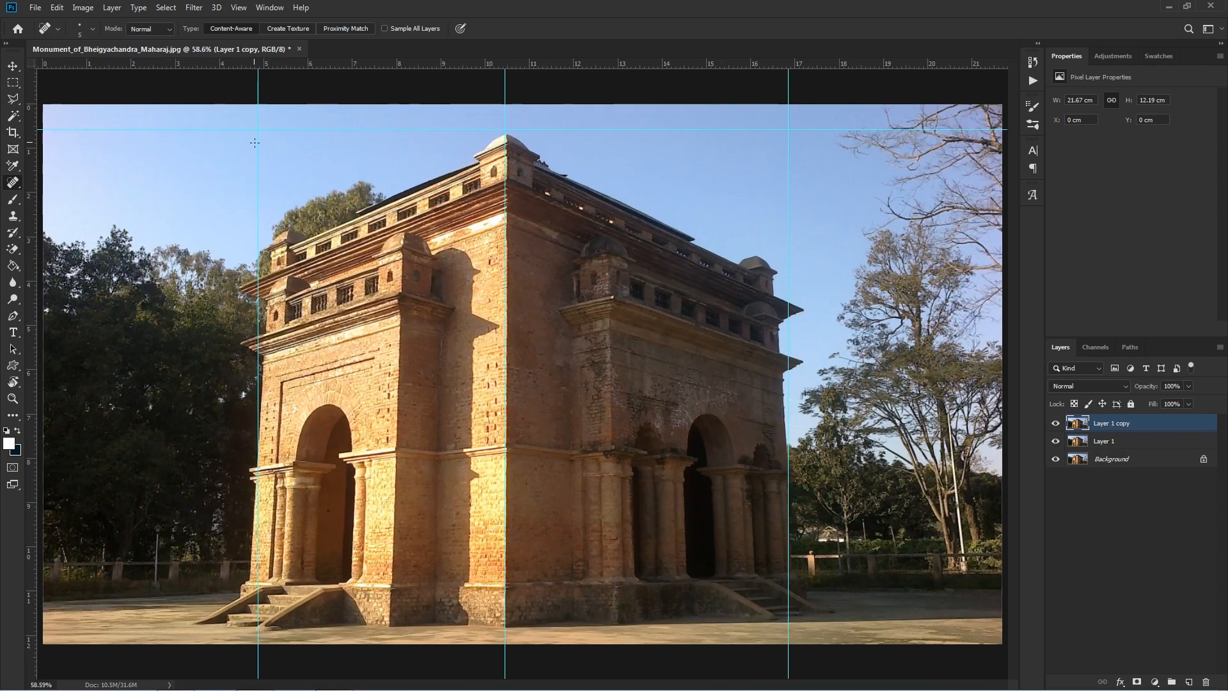
Move the horizontal guide from above the roof down to the ground just below the building's base.
{"action": "left_click", "coordinate": [13, 66]}
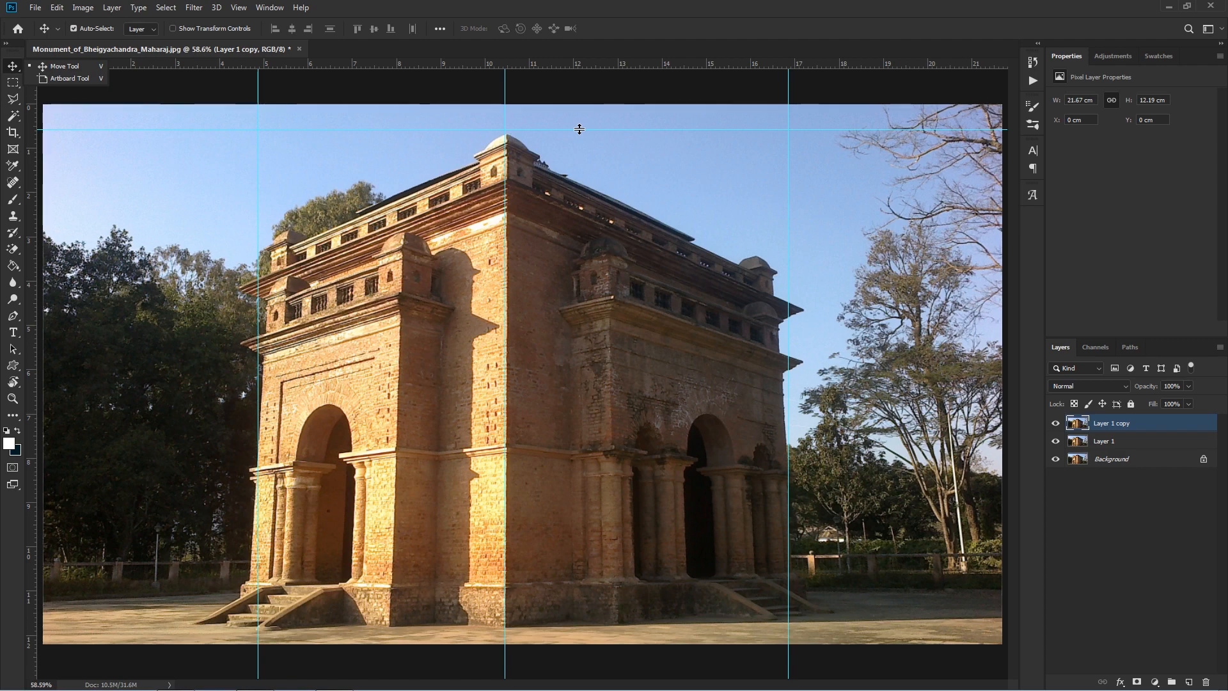
{"action": "left_click_drag", "start_coordinate": [579, 129], "coordinate": [584, 631]}
{"action": "key", "text": "ctrl+minus"}
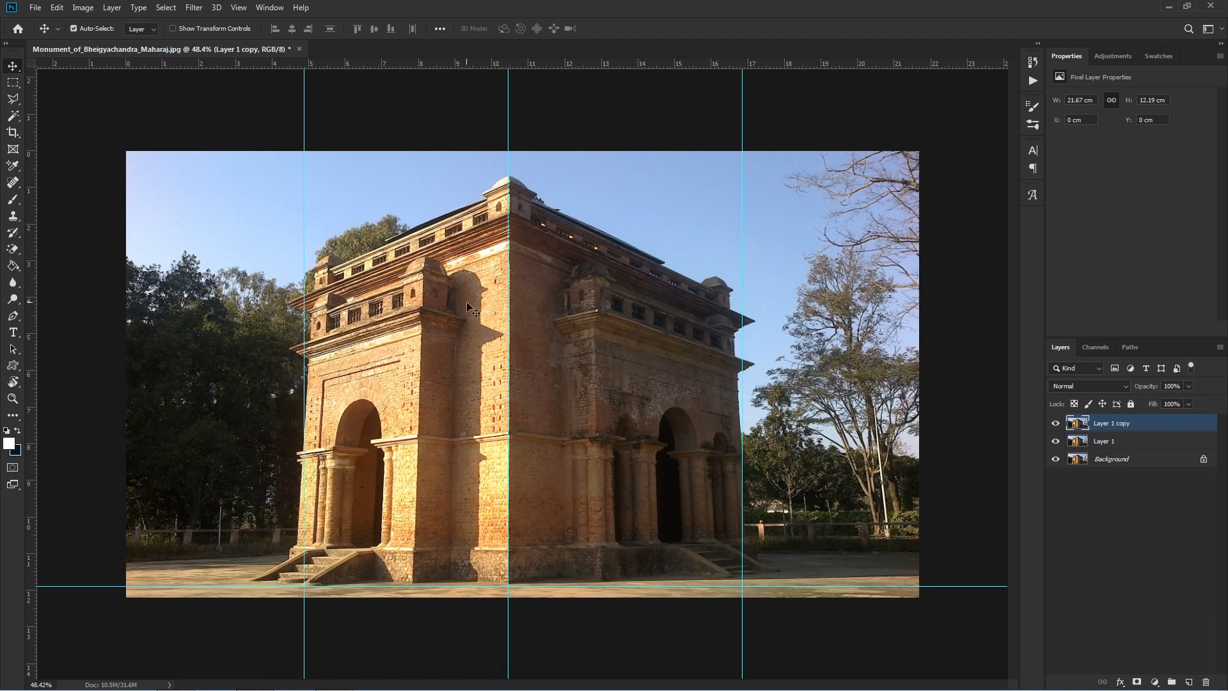
Start a Free Transform on the duplicated layer and switch it to Warp mode.
{"action": "left_click", "coordinate": [57, 9]}
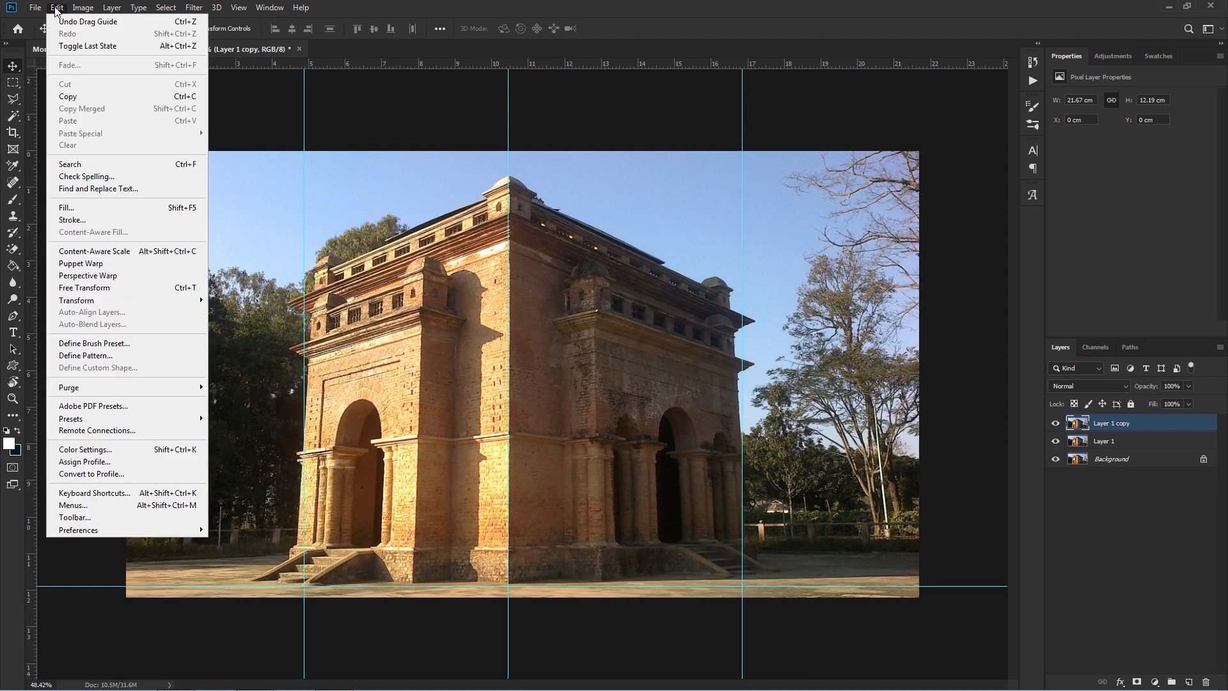
{"action": "left_click", "coordinate": [103, 290]}
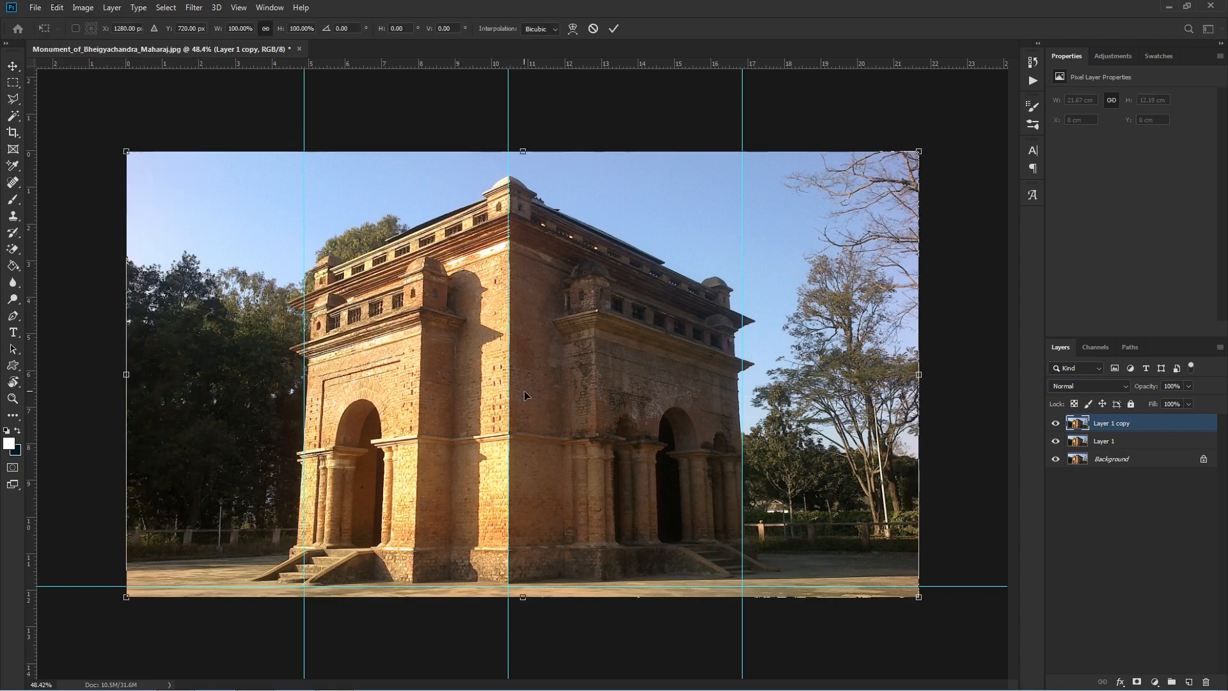
{"action": "scroll", "coordinate": [524, 391], "scroll_direction": "up", "scroll_amount": 3}
{"action": "scroll", "coordinate": [524, 391], "scroll_direction": "down", "scroll_amount": 3}
{"action": "scroll", "coordinate": [524, 390], "scroll_direction": "up", "scroll_amount": 1}
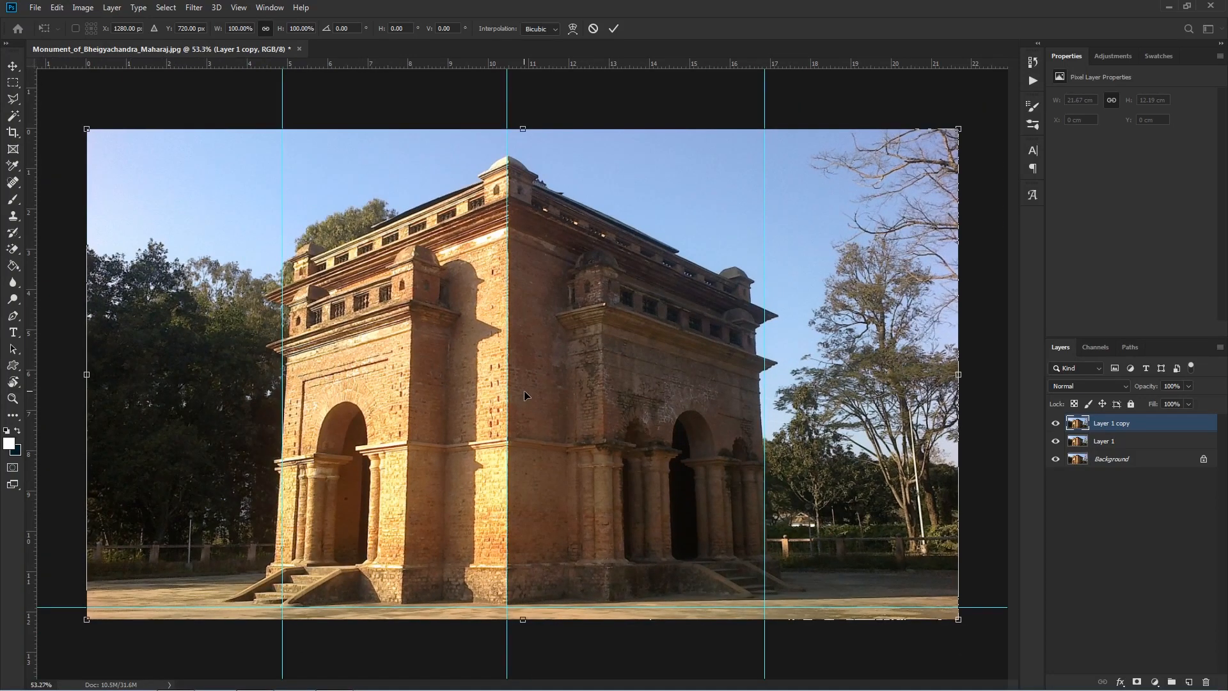
{"action": "left_click", "coordinate": [574, 29]}
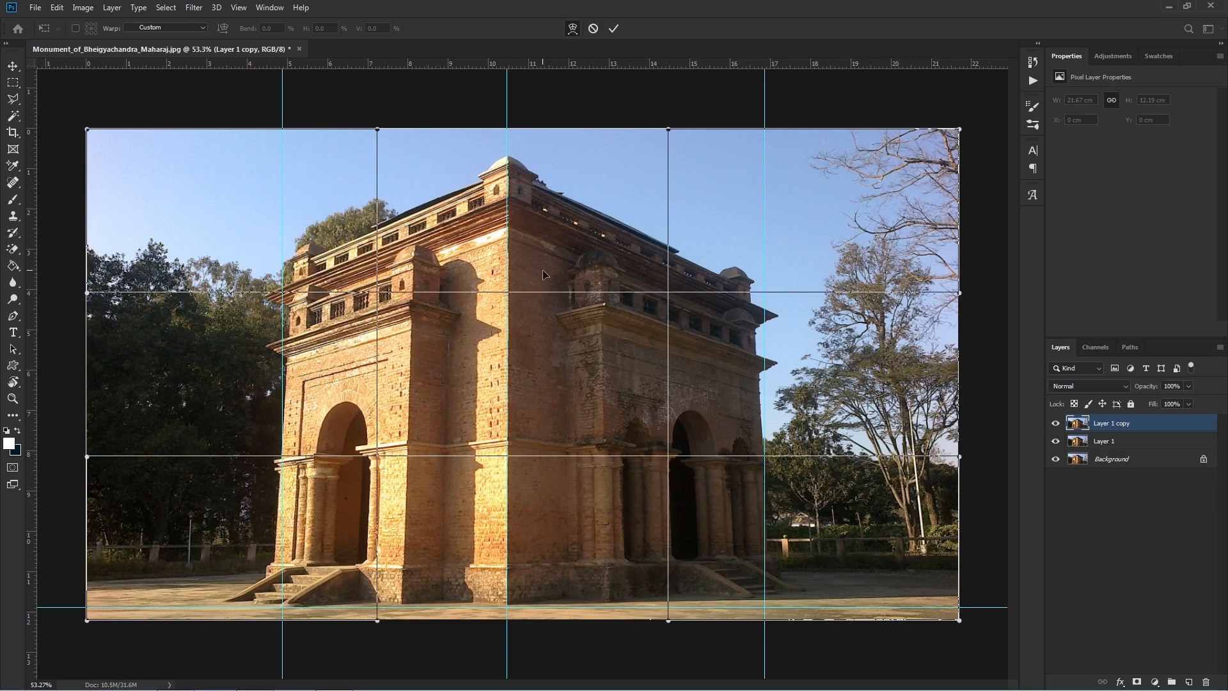
Warp the building's top front corner slightly left so that it aligns with the central vertical guide.
{"action": "scroll", "coordinate": [521, 144], "scroll_direction": "up", "scroll_amount": 5}
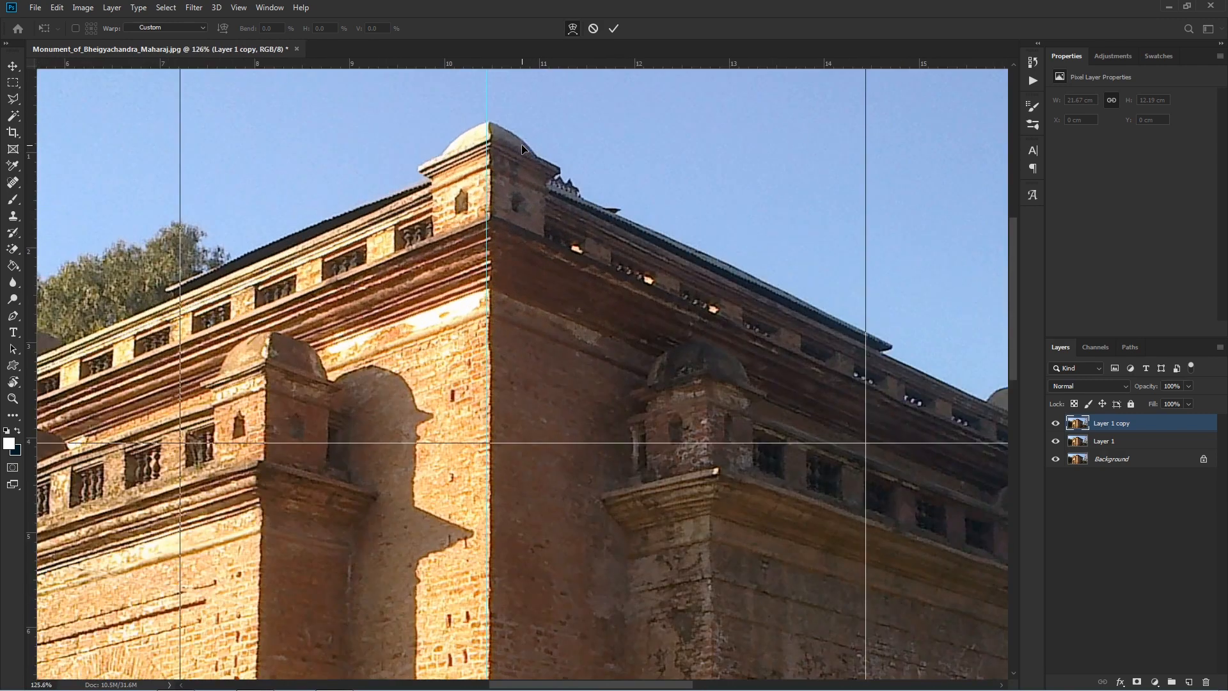
{"action": "left_click_drag", "start_coordinate": [492, 134], "coordinate": [488, 134]}
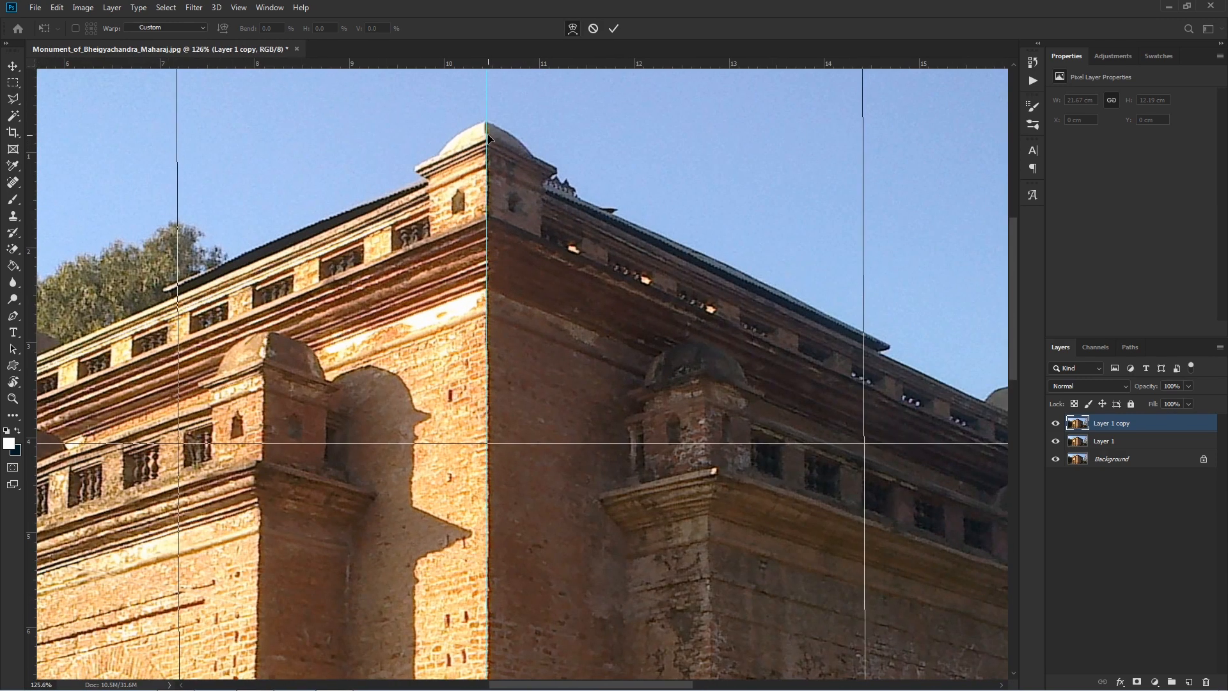
{"action": "scroll", "coordinate": [488, 288], "scroll_direction": "down", "scroll_amount": 6}
{"action": "scroll", "coordinate": [485, 345], "scroll_direction": "up", "scroll_amount": 6}
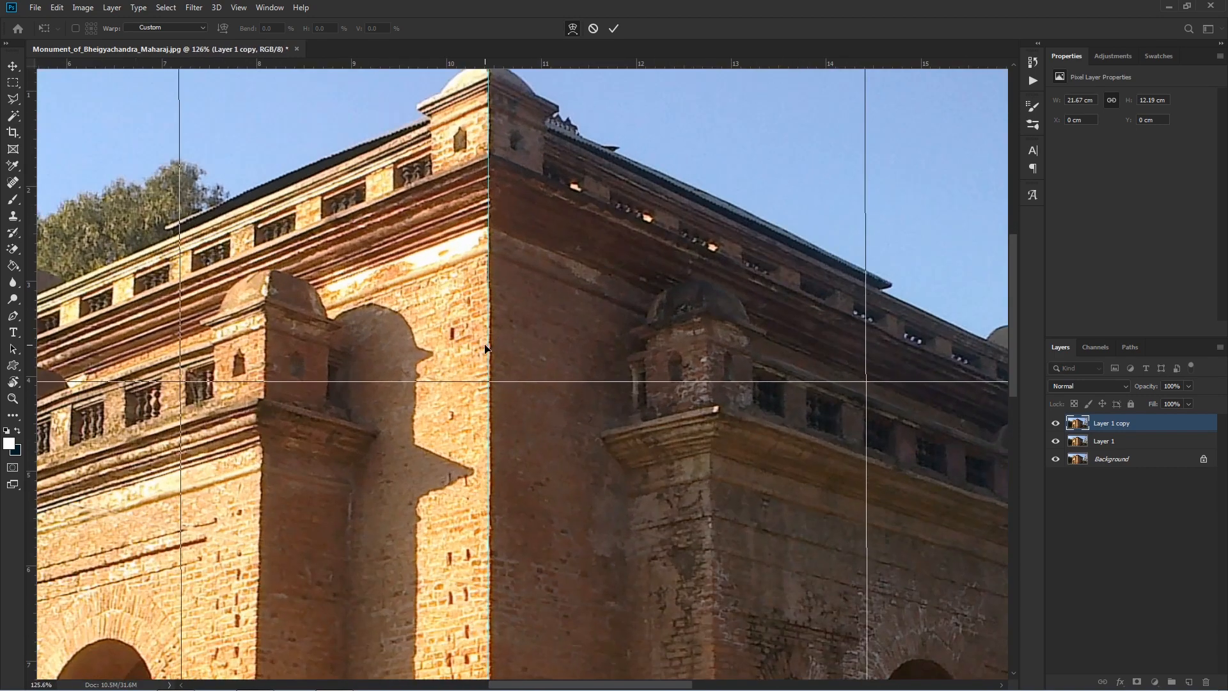
Pull the warp's top-right corner outward to a width of 23.02 cm and move the right edge's upper handle outward.
{"action": "scroll", "coordinate": [490, 354], "scroll_direction": "down", "scroll_amount": 5}
{"action": "scroll", "coordinate": [530, 288], "scroll_direction": "down", "scroll_amount": 3}
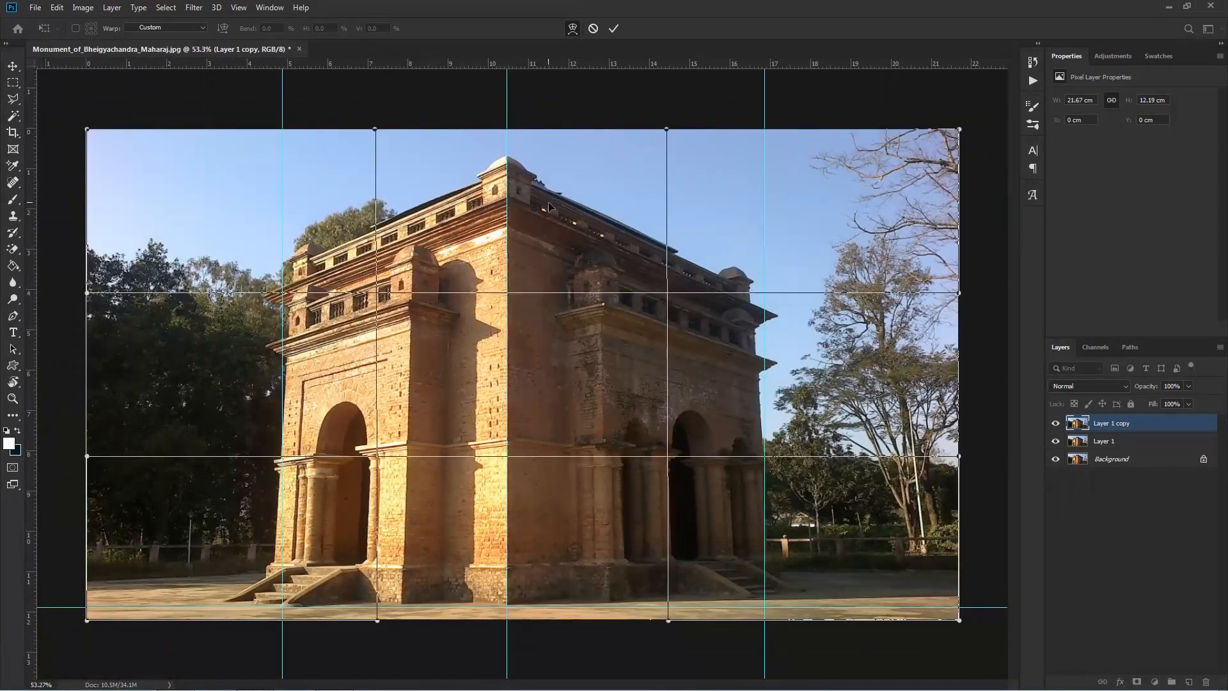
{"action": "scroll", "coordinate": [656, 266], "scroll_direction": "down", "scroll_amount": 1}
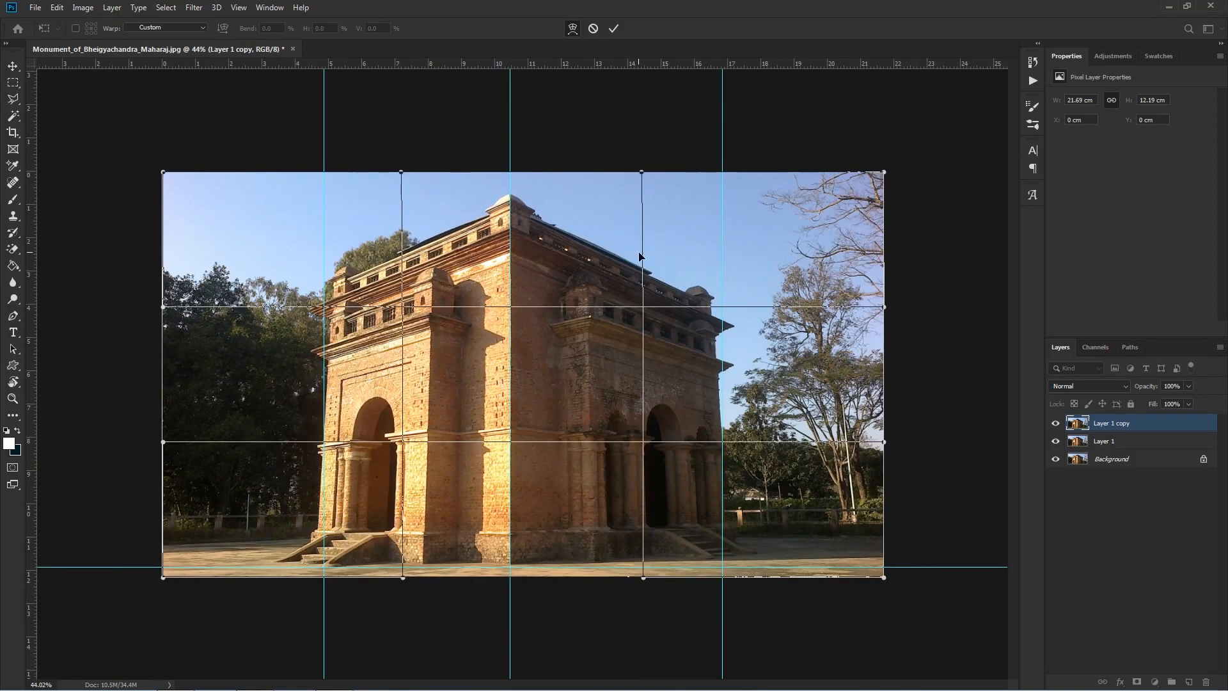
{"action": "left_click_drag", "start_coordinate": [886, 173], "coordinate": [929, 167]}
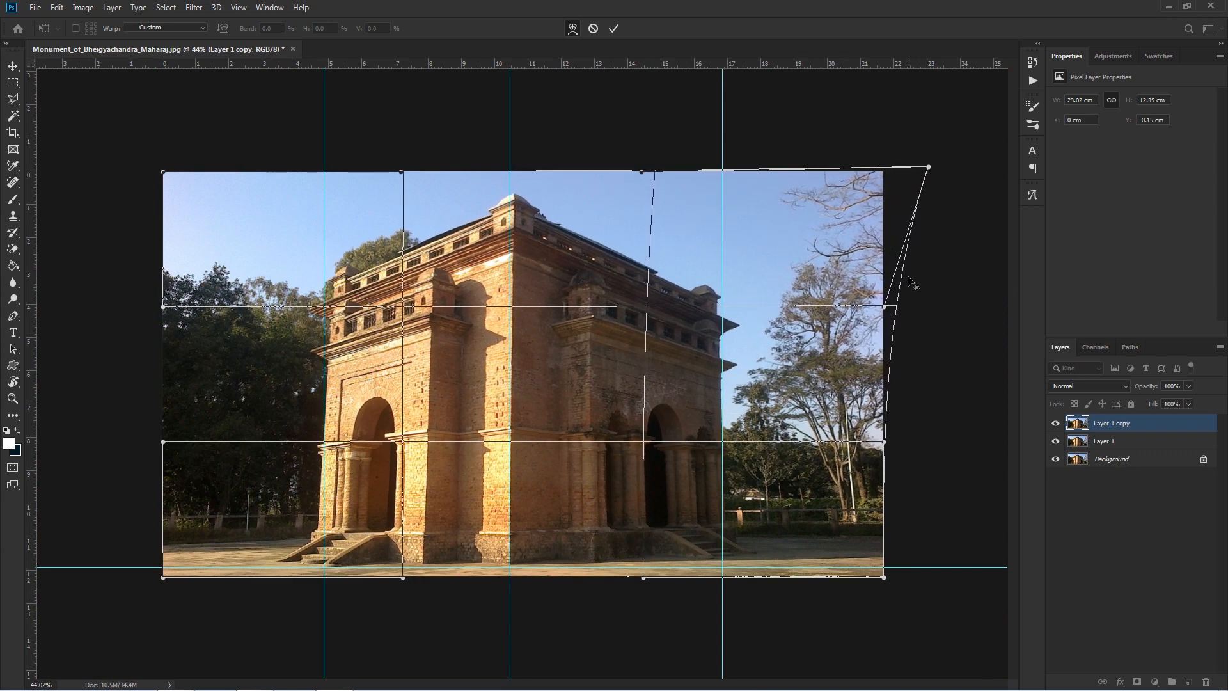
{"action": "left_click_drag", "start_coordinate": [885, 307], "coordinate": [901, 309]}
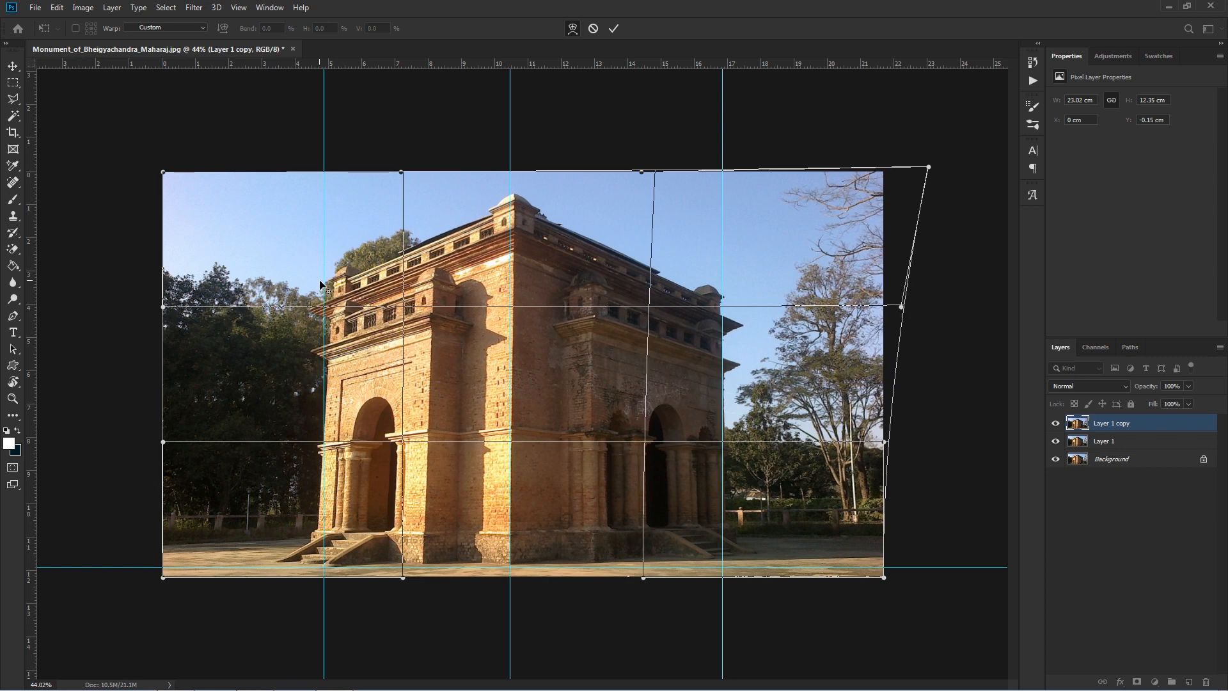
Pull the warp's top-left corner outward to a width of 24.77 cm and move both handles on the left edge outward.
{"action": "left_click_drag", "start_coordinate": [164, 243], "coordinate": [159, 244]}
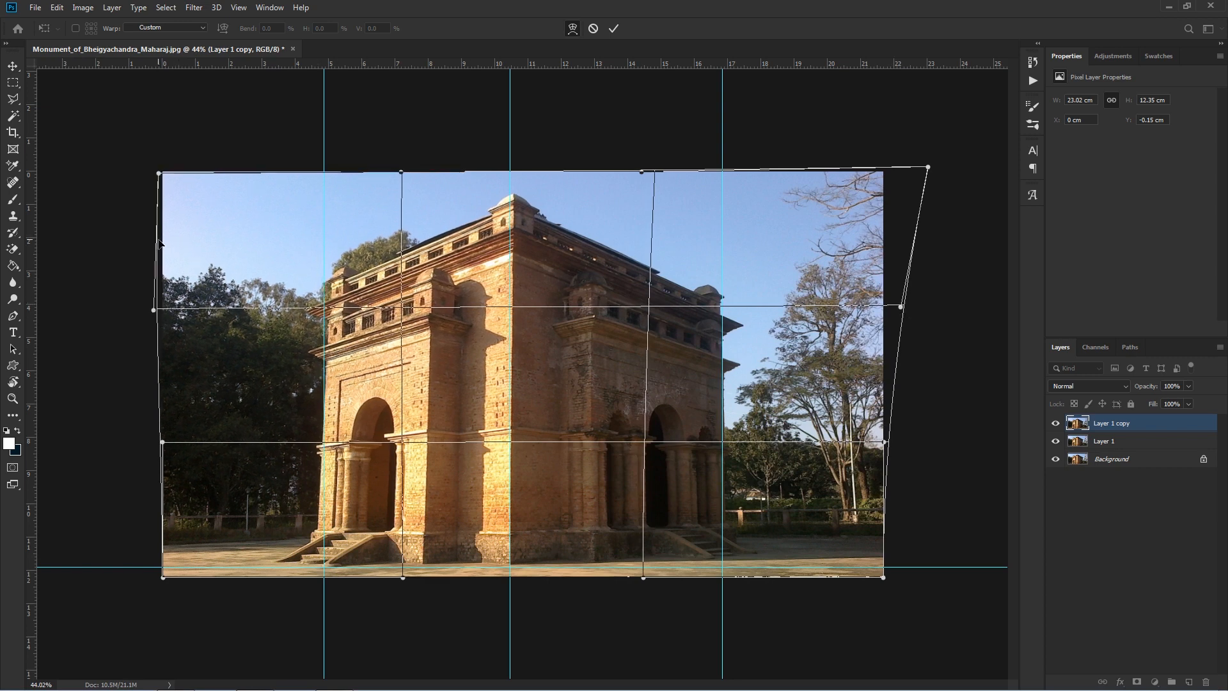
{"action": "key", "text": "ctrl+z"}
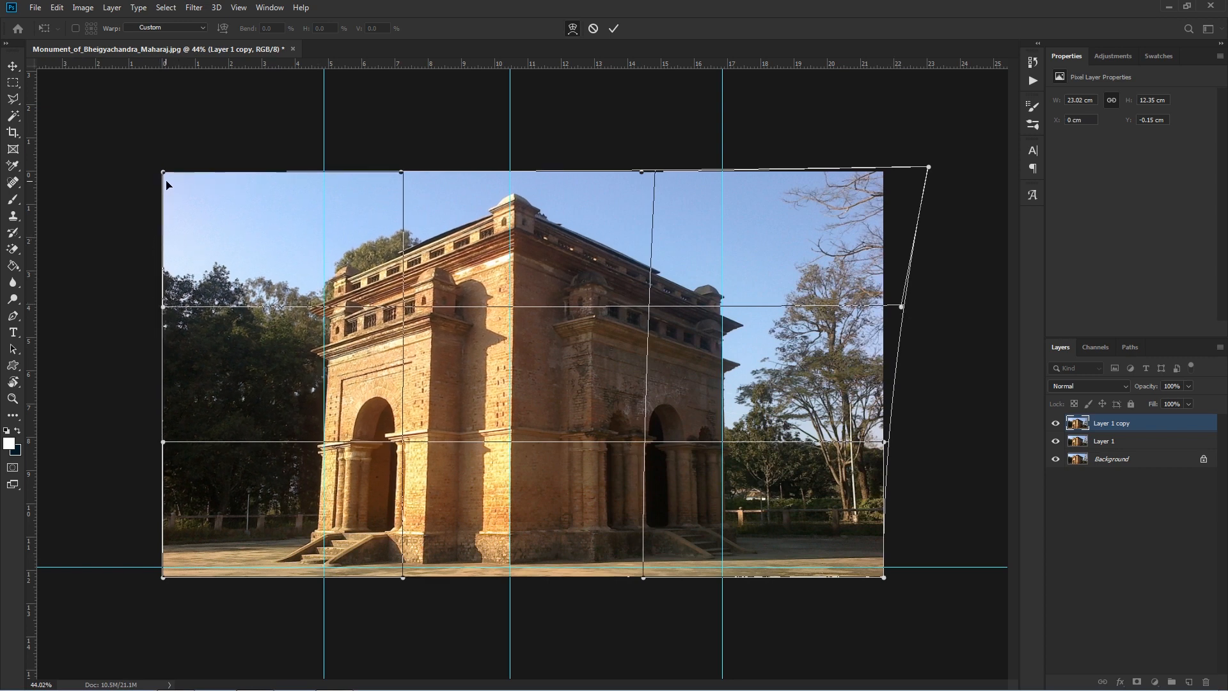
{"action": "left_click_drag", "start_coordinate": [164, 172], "coordinate": [119, 172]}
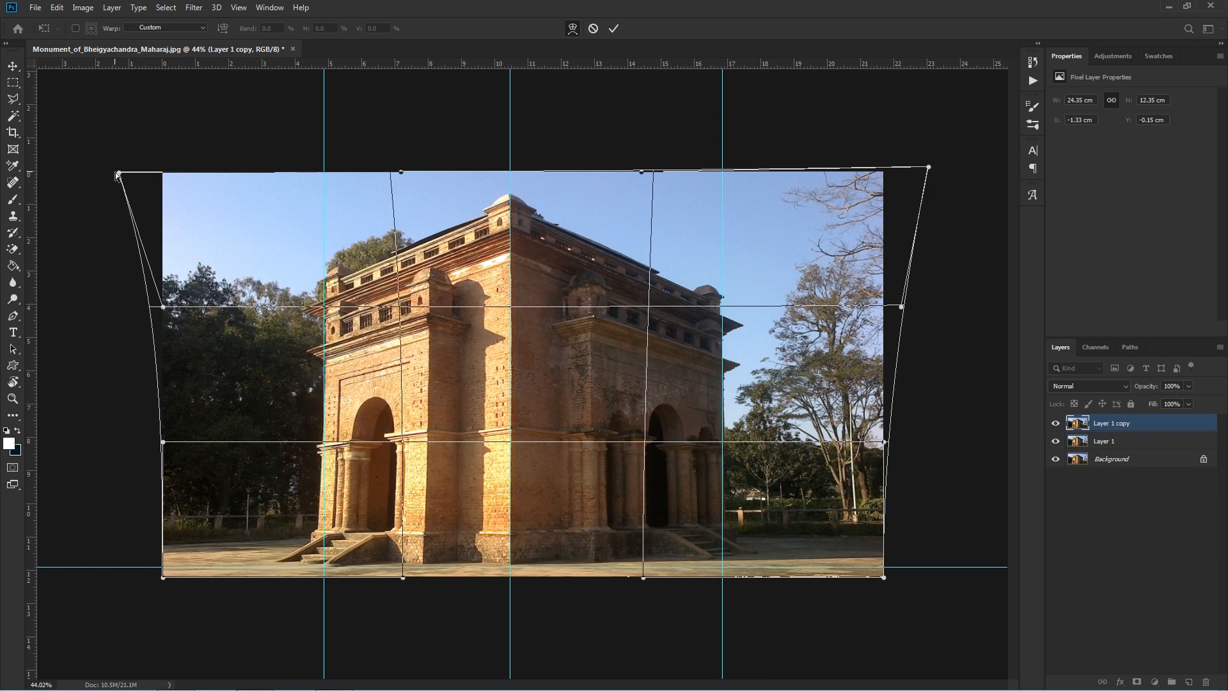
{"action": "left_click_drag", "start_coordinate": [163, 308], "coordinate": [148, 309]}
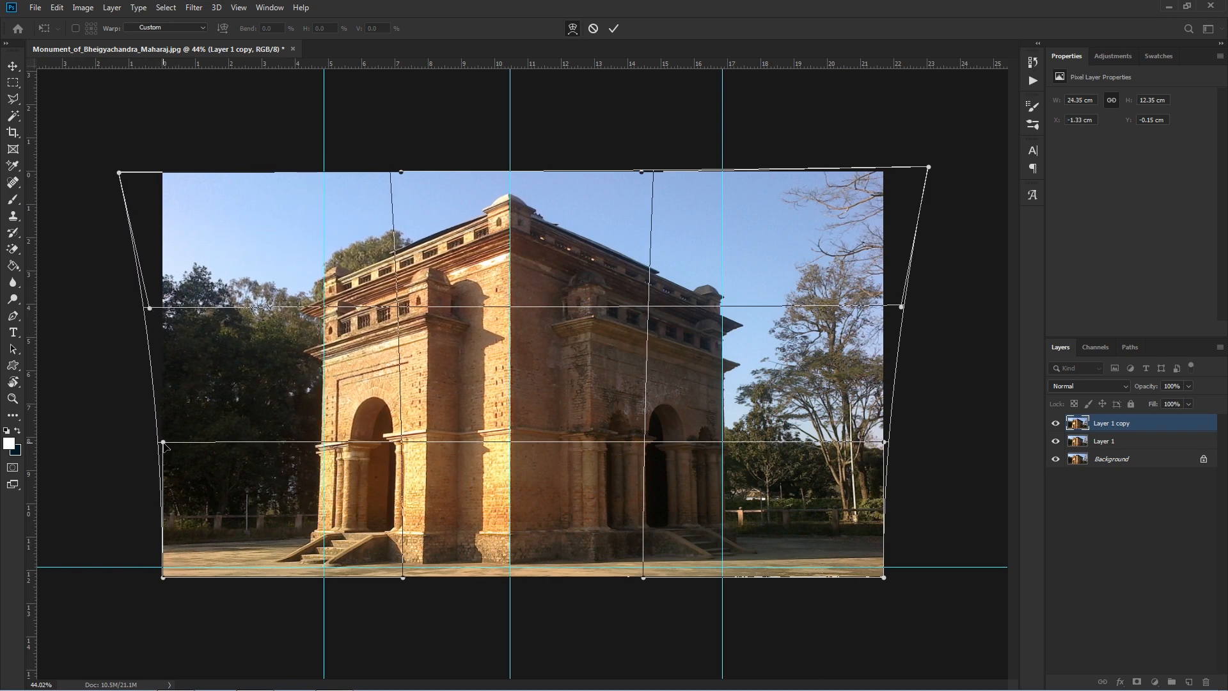
{"action": "left_click_drag", "start_coordinate": [164, 442], "coordinate": [158, 445]}
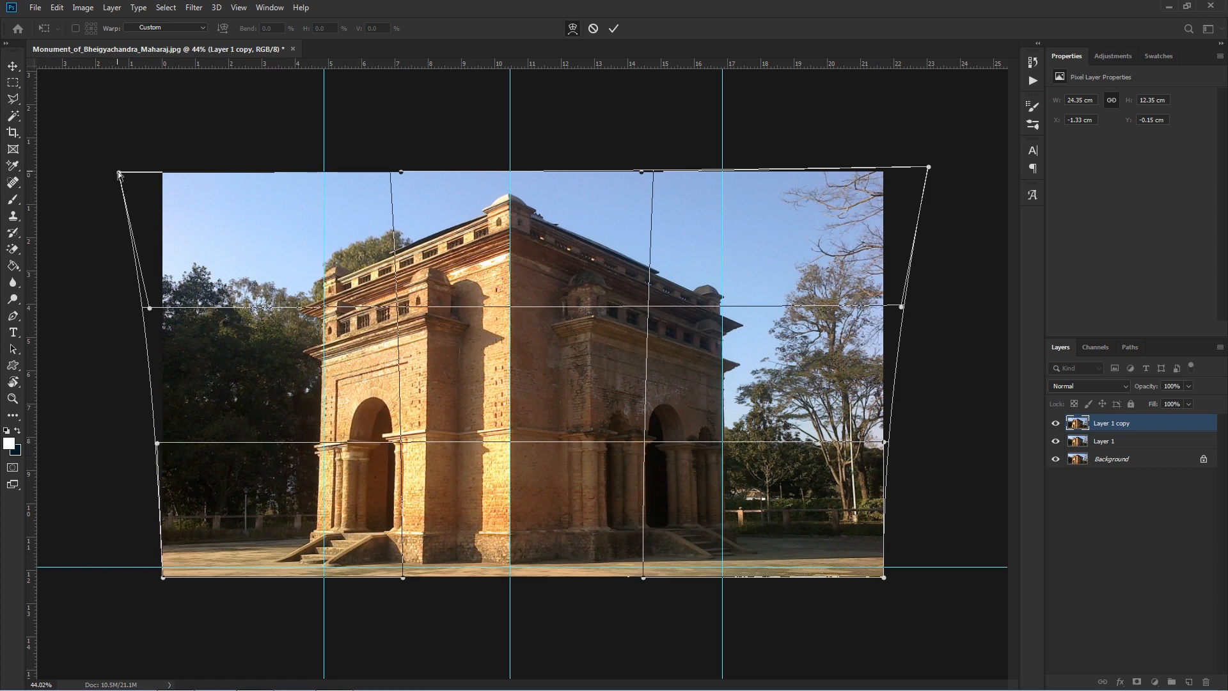
{"action": "left_click_drag", "start_coordinate": [119, 173], "coordinate": [105, 173]}
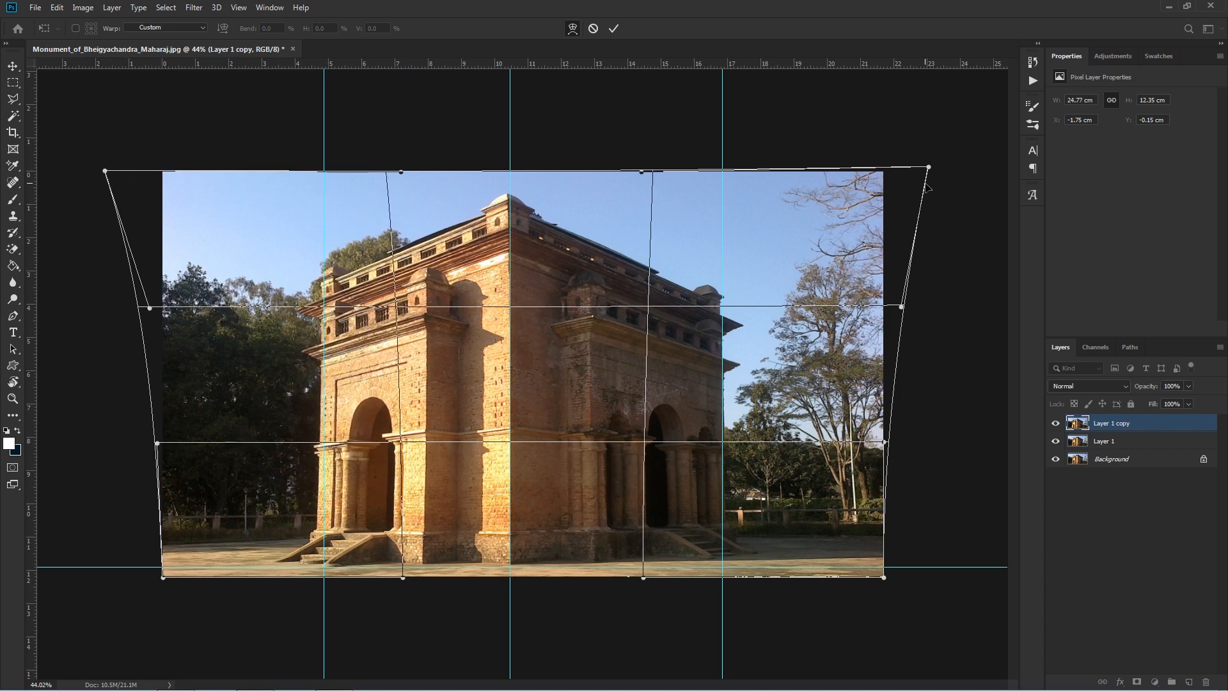
Pull the warp's top-right and top-left corners farther outward to a total width of 25.73 cm, moving both edges' upper handles outward.
{"action": "left_click_drag", "start_coordinate": [930, 168], "coordinate": [947, 168]}
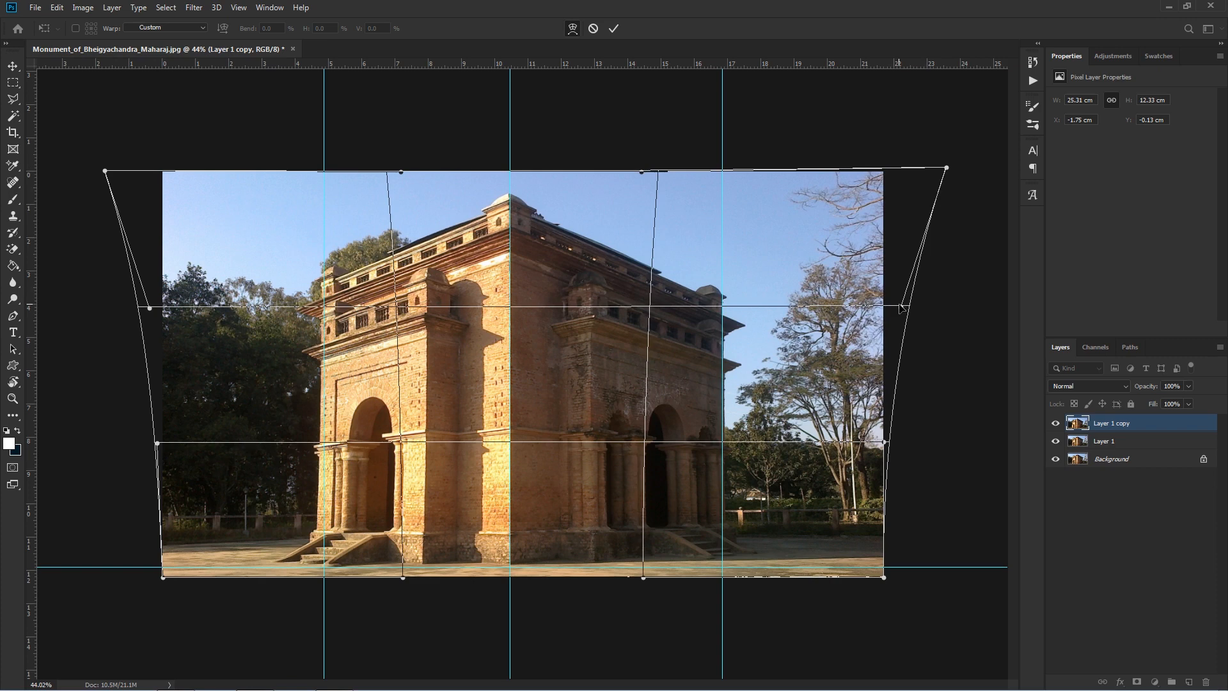
{"action": "left_click_drag", "start_coordinate": [902, 307], "coordinate": [908, 308]}
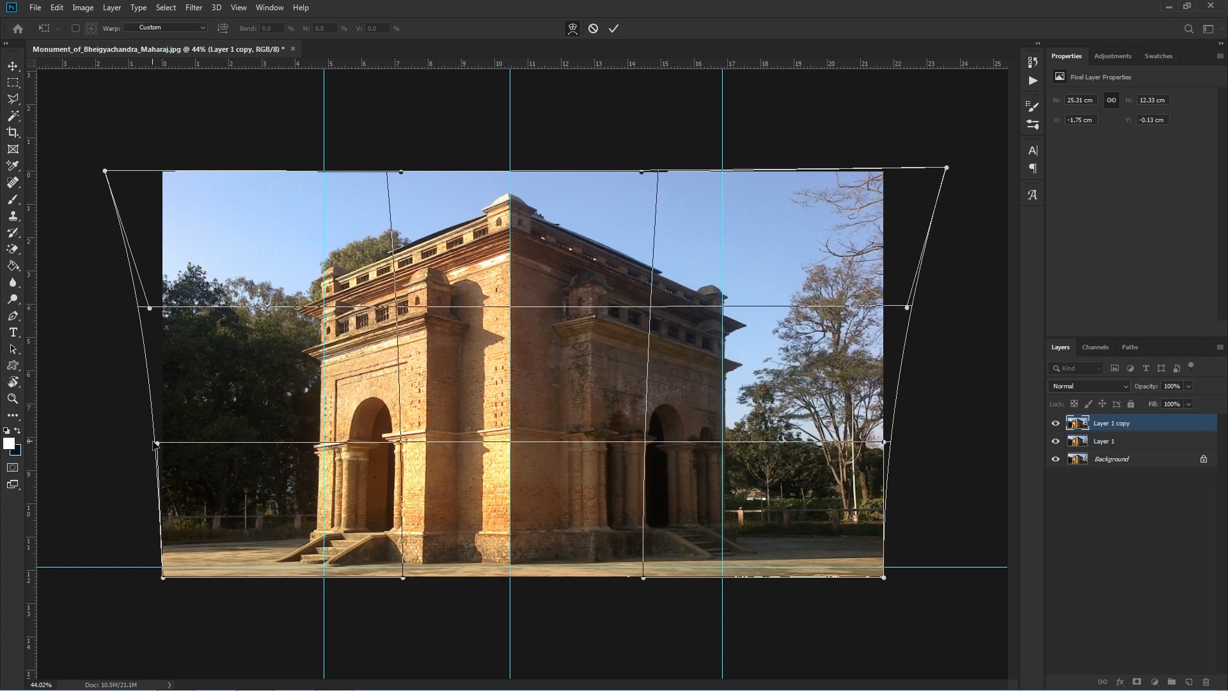
{"action": "left_click_drag", "start_coordinate": [149, 308], "coordinate": [119, 313]}
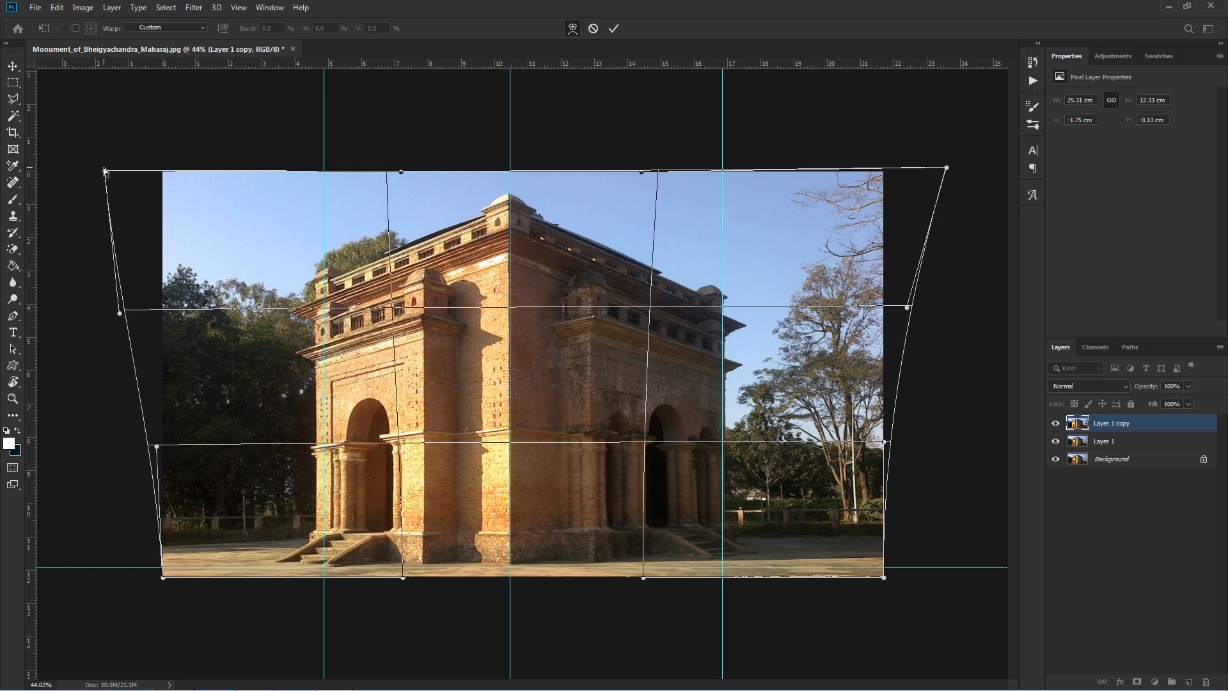
{"action": "left_click_drag", "start_coordinate": [105, 170], "coordinate": [91, 172]}
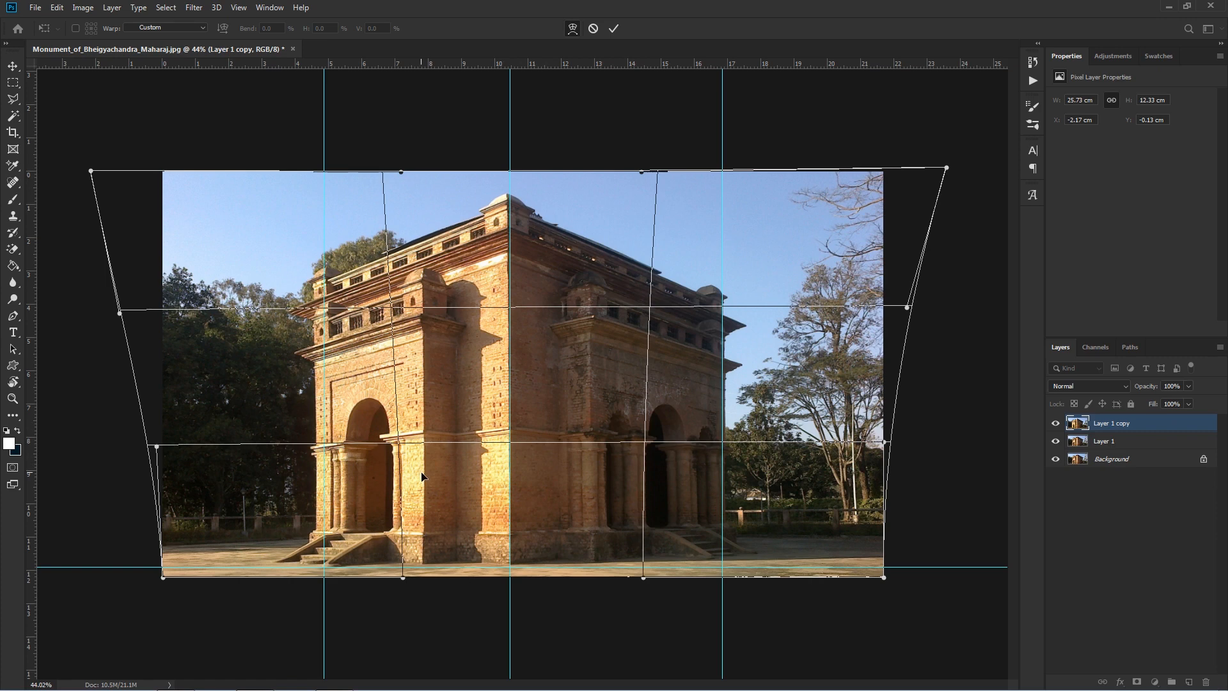
Nudge the warp slightly left at the lower front-left wall and slightly right at the lower right facade, and apply the transform.
{"action": "left_click_drag", "start_coordinate": [425, 488], "coordinate": [422, 488]}
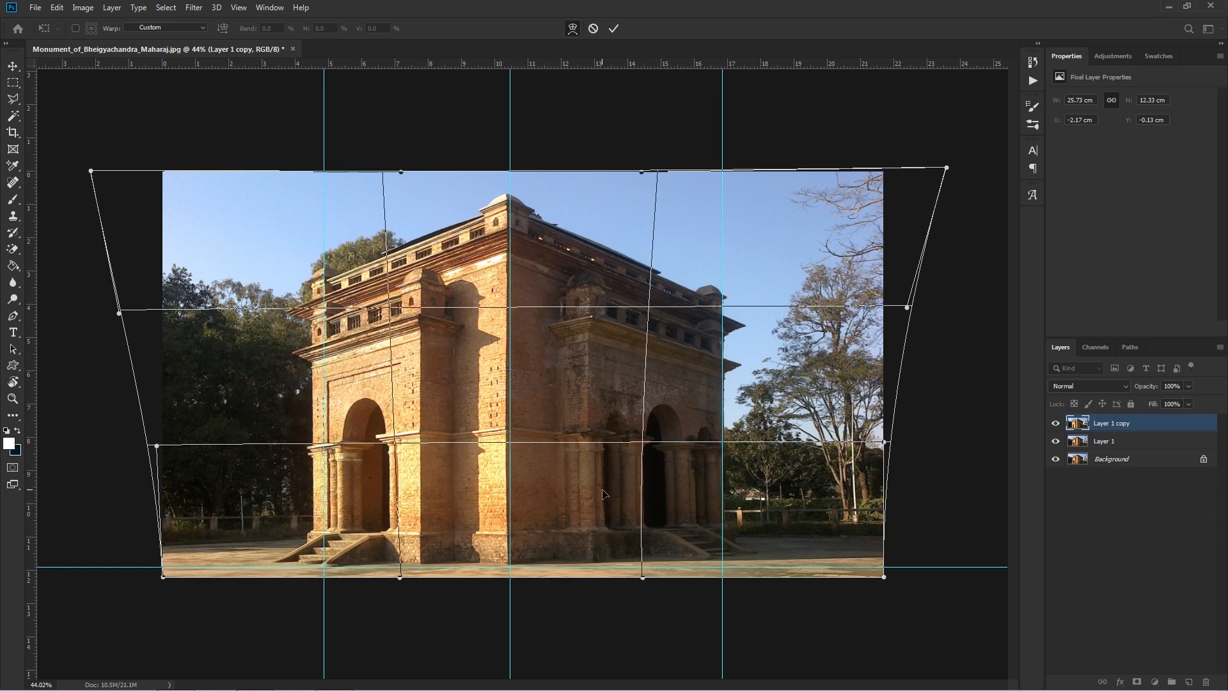
{"action": "left_click_drag", "start_coordinate": [612, 495], "coordinate": [616, 492]}
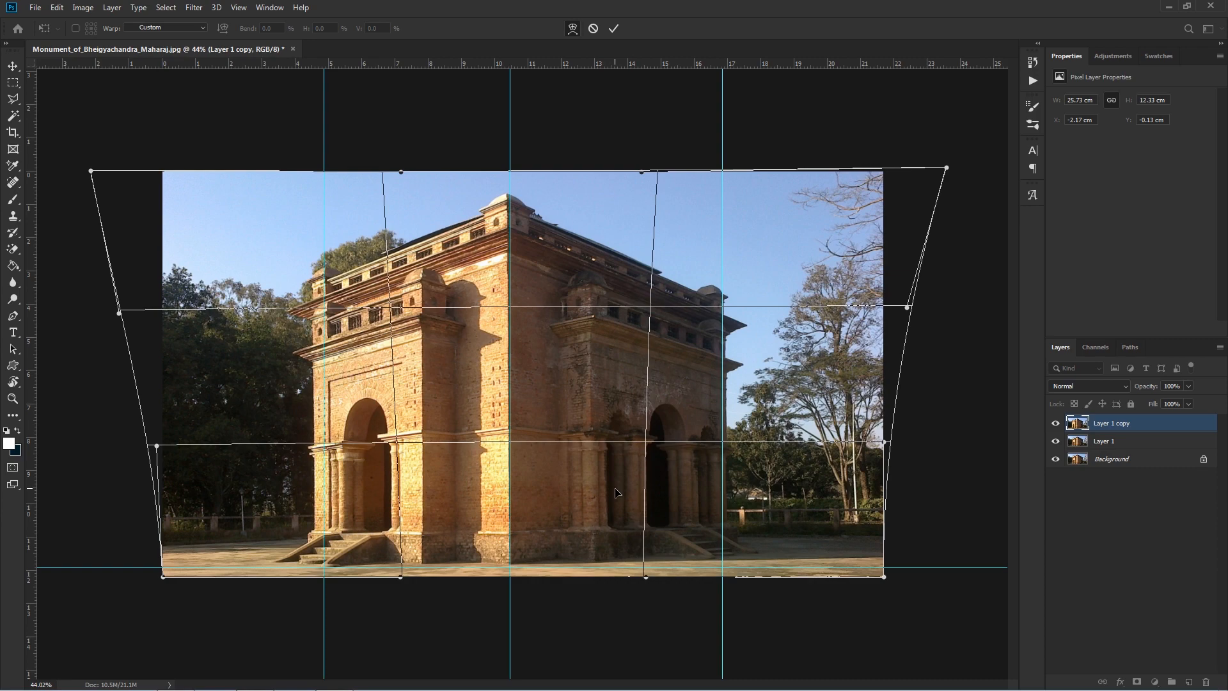
{"action": "left_click", "coordinate": [614, 28]}
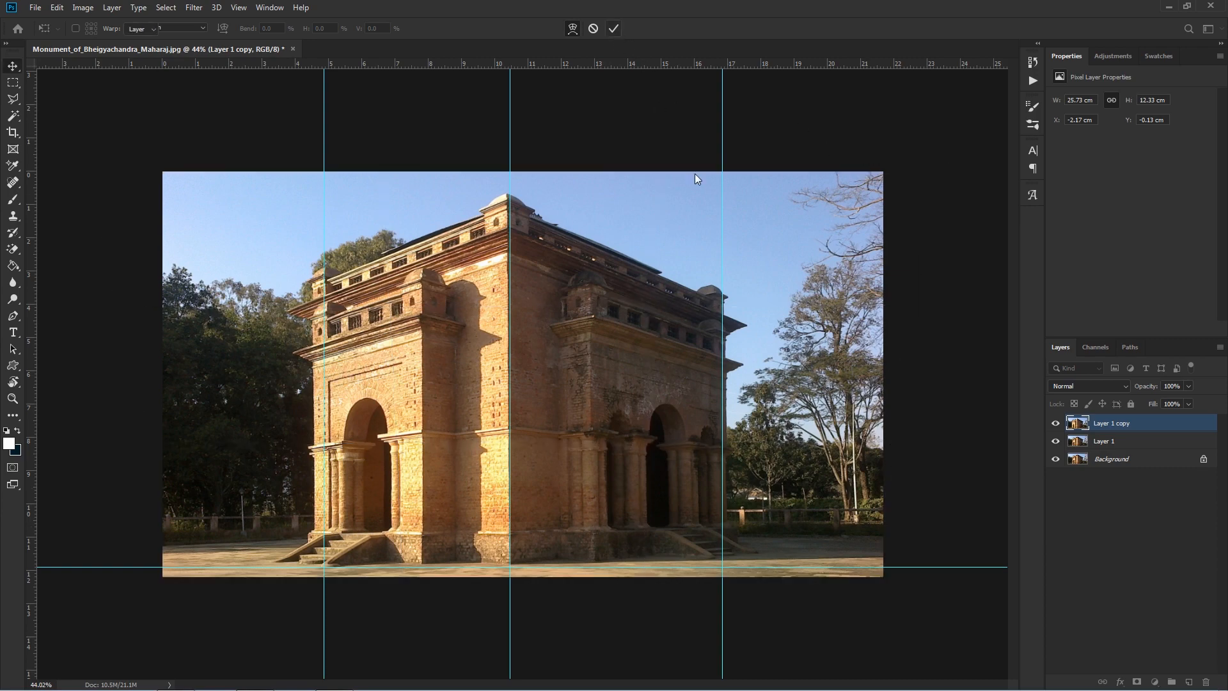
Move the central vertical guide to the right facade's projecting corner and align the two outer guides with the building's outer walls.
{"action": "scroll", "coordinate": [541, 464], "scroll_direction": "up", "scroll_amount": 3}
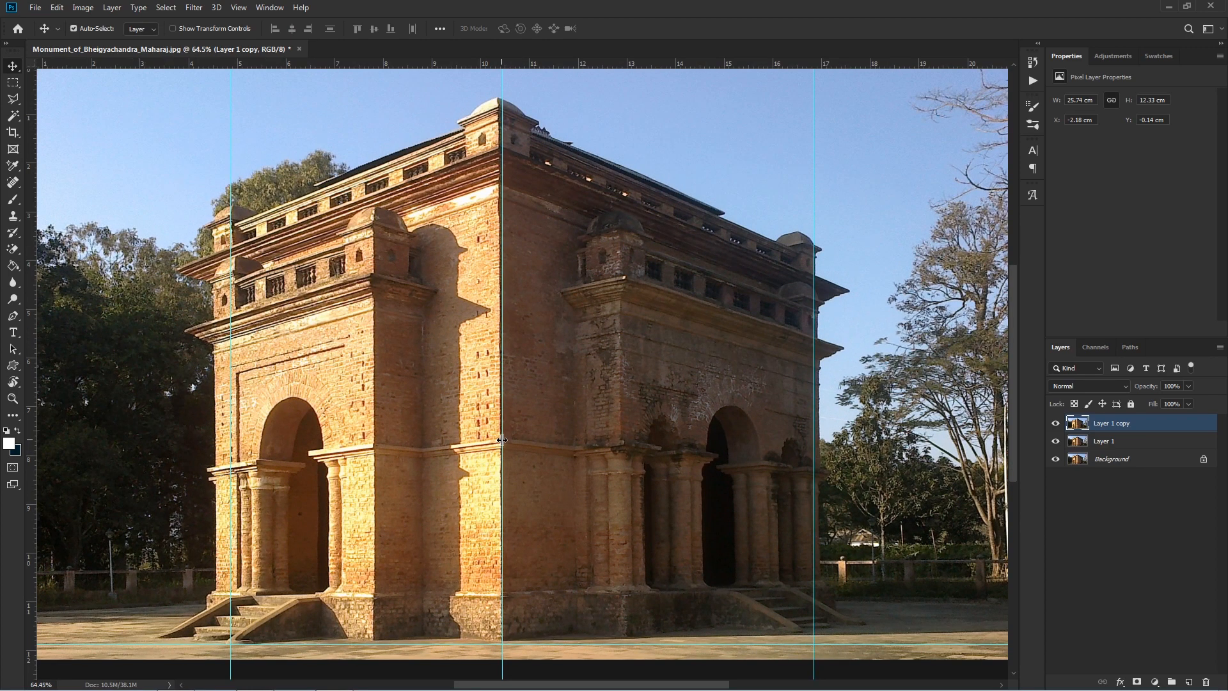
{"action": "left_click_drag", "start_coordinate": [502, 440], "coordinate": [621, 459]}
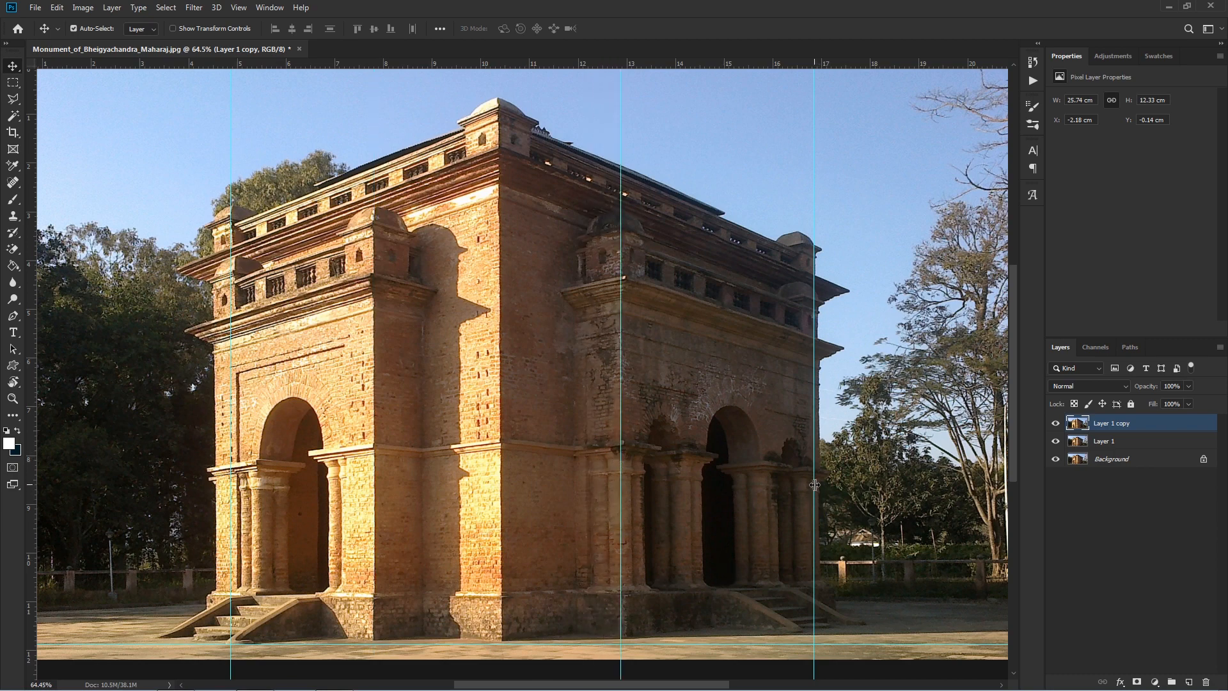
{"action": "left_click_drag", "start_coordinate": [815, 485], "coordinate": [817, 496]}
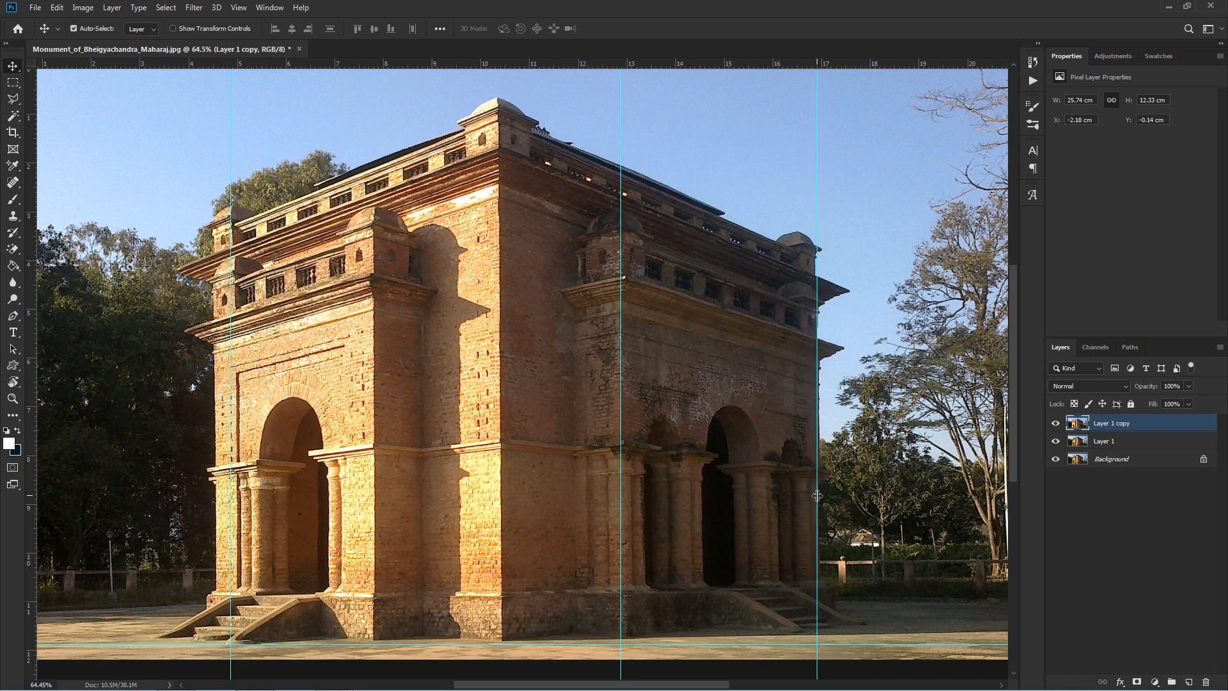
{"action": "left_click_drag", "start_coordinate": [231, 430], "coordinate": [216, 438]}
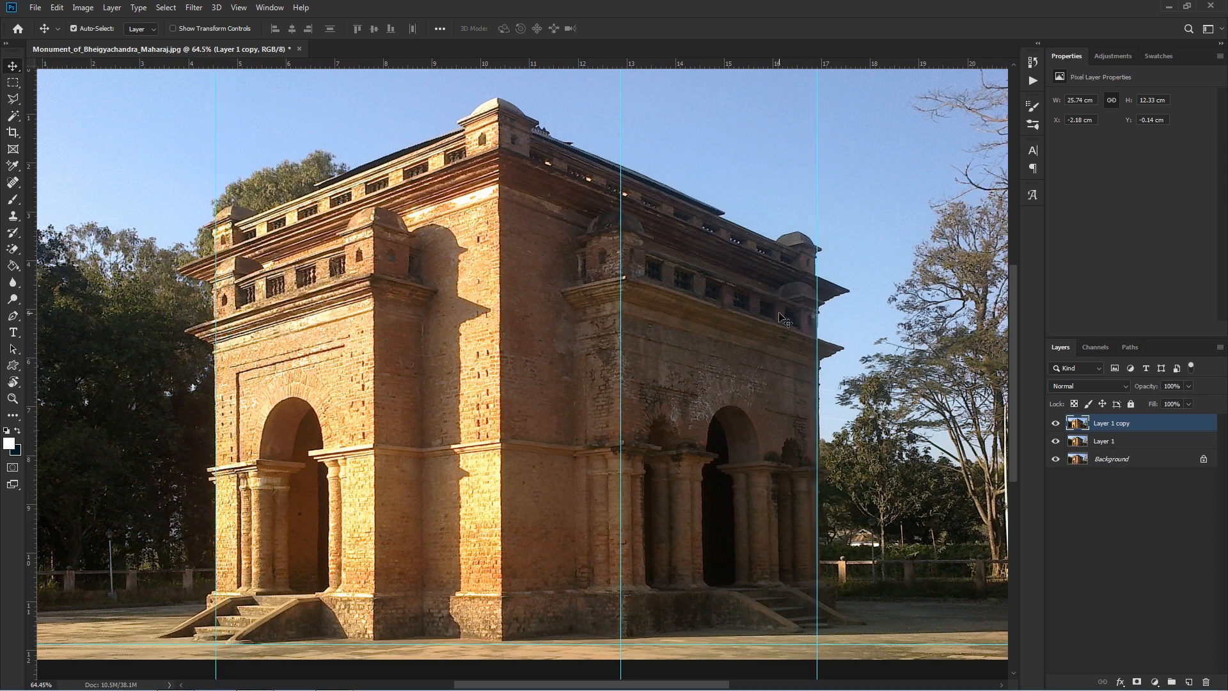
Toggle the visibility of Layer 1 copy to compare the building before and after the warp, leaving the layer visible.
{"action": "left_click", "coordinate": [1056, 423]}
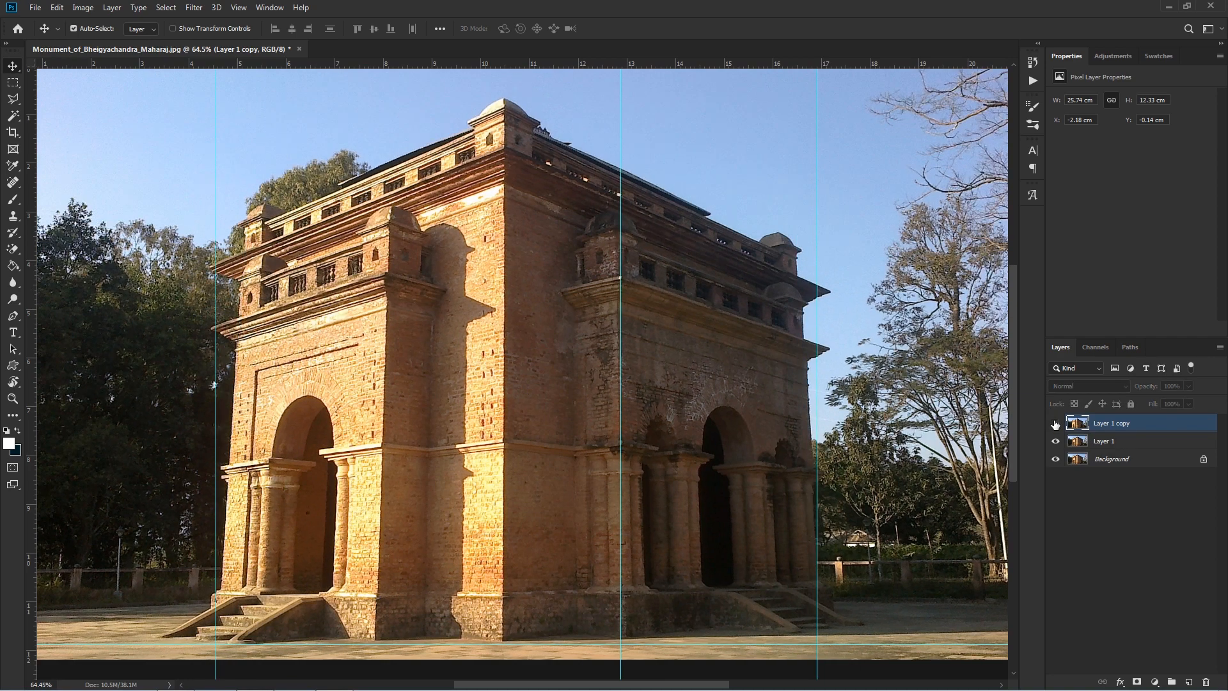
{"action": "scroll", "coordinate": [705, 318], "scroll_direction": "down", "scroll_amount": 4}
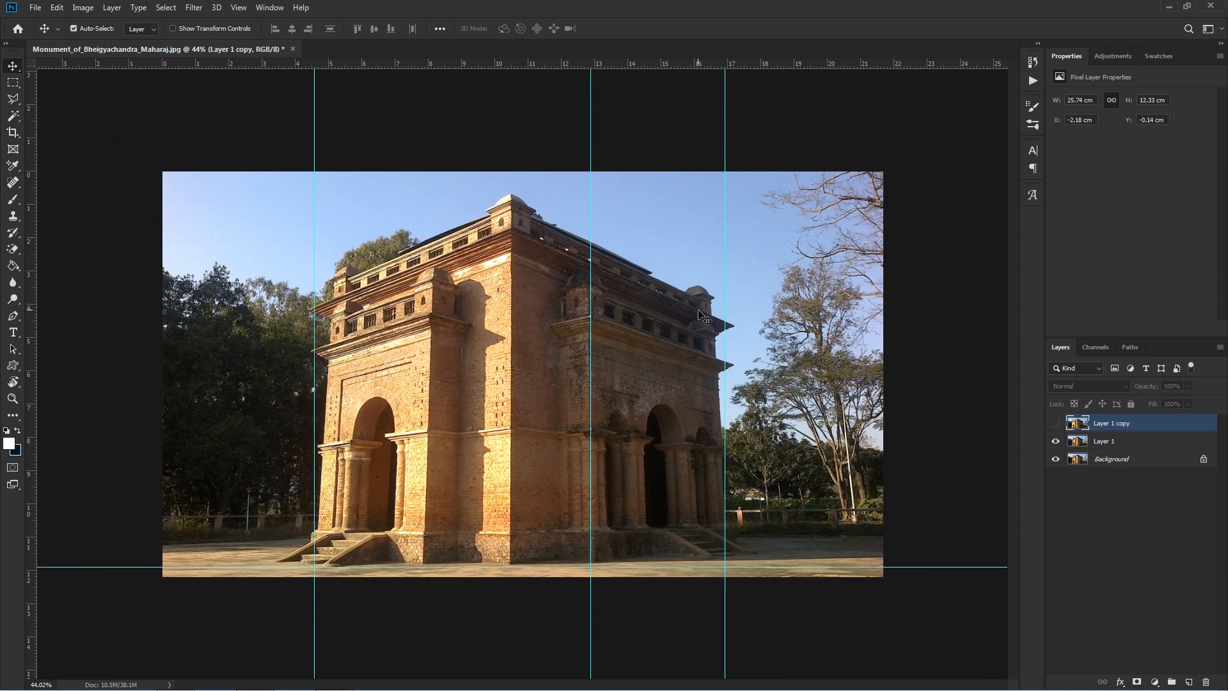
{"action": "left_click", "coordinate": [1056, 423]}
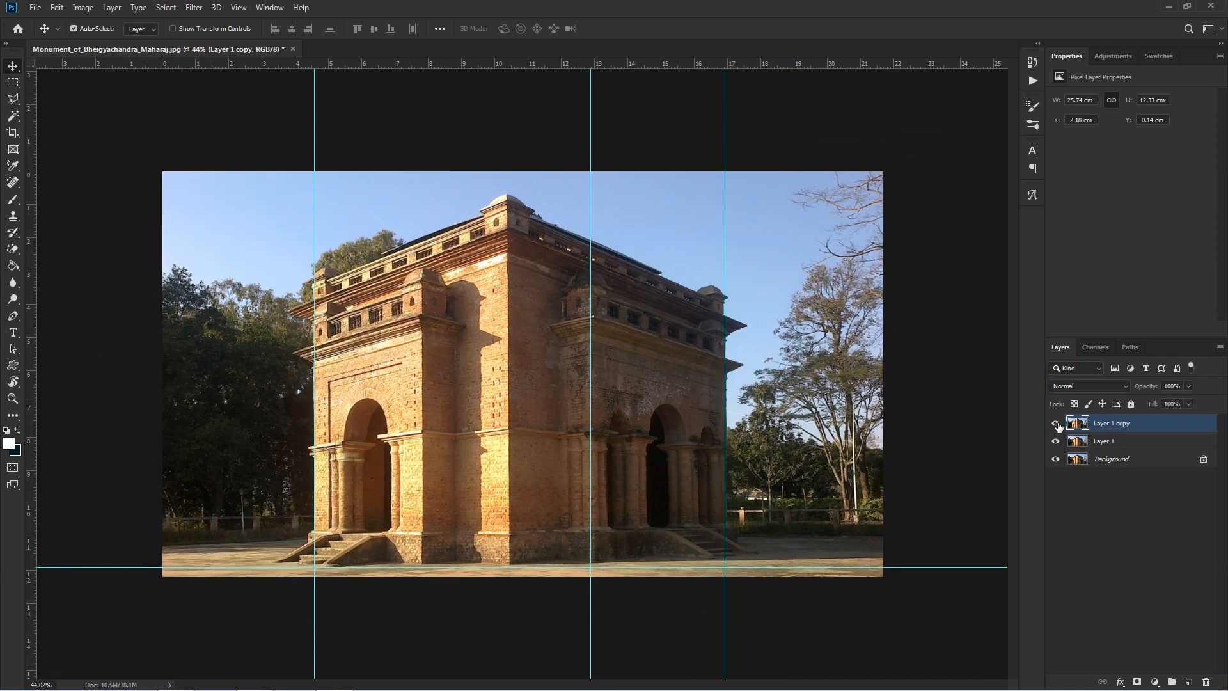
{"action": "left_click", "coordinate": [1056, 424]}
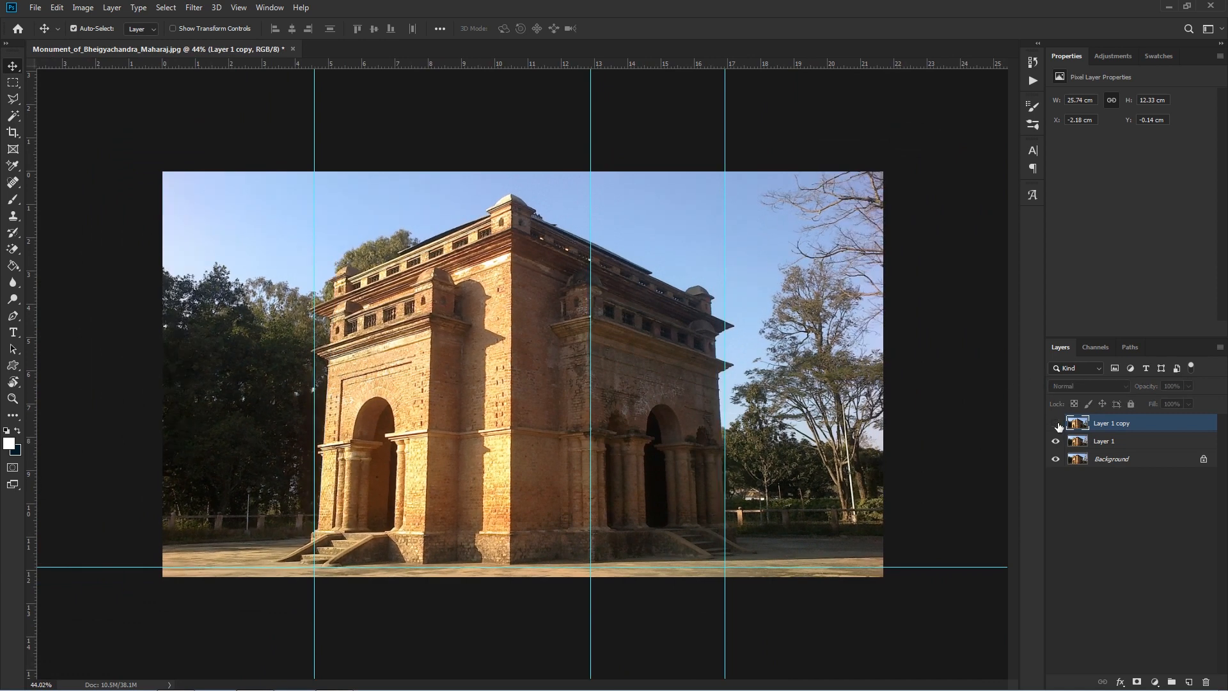
{"action": "left_click", "coordinate": [1056, 423]}
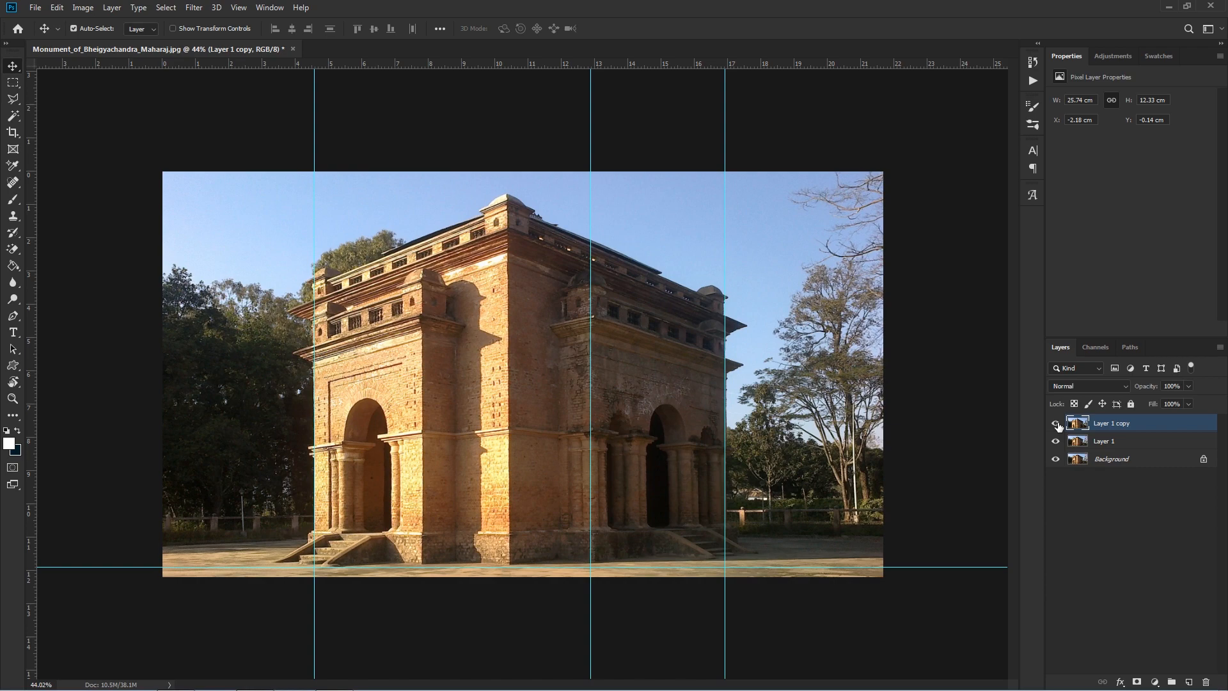
Hide the guides and the rulers so the corrected photo is shown without overlays.
{"action": "key", "text": "ctrl+0"}
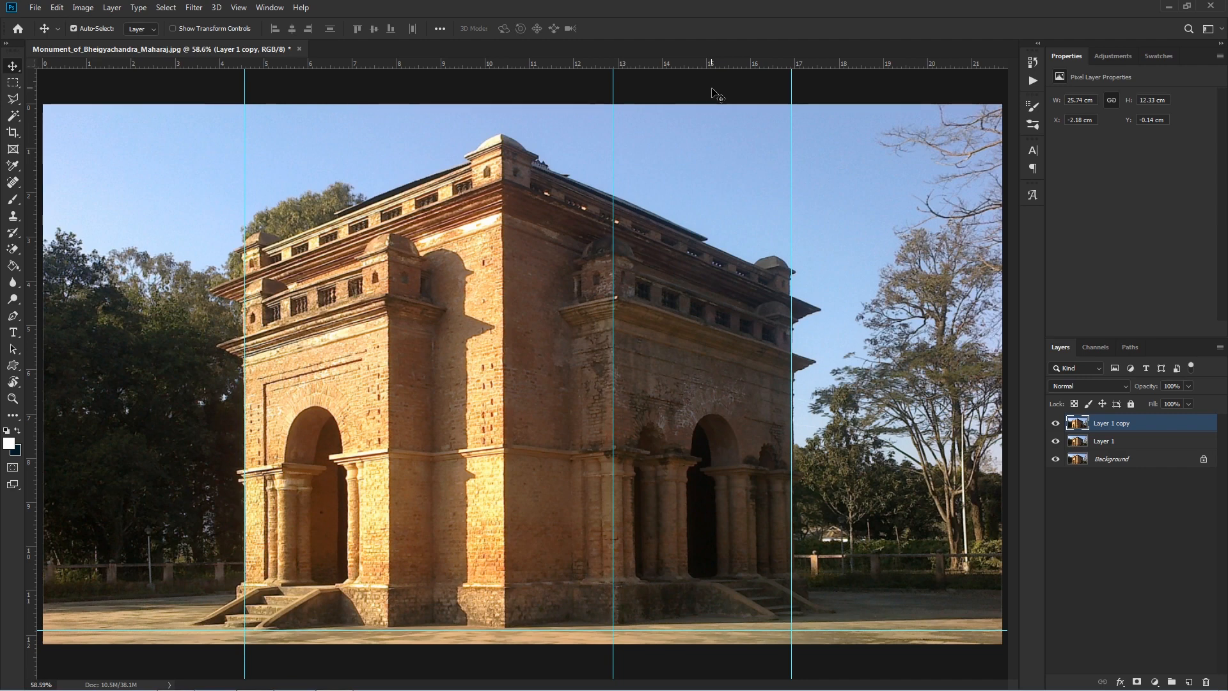
{"action": "scroll", "coordinate": [524, 233], "scroll_direction": "down", "scroll_amount": 2}
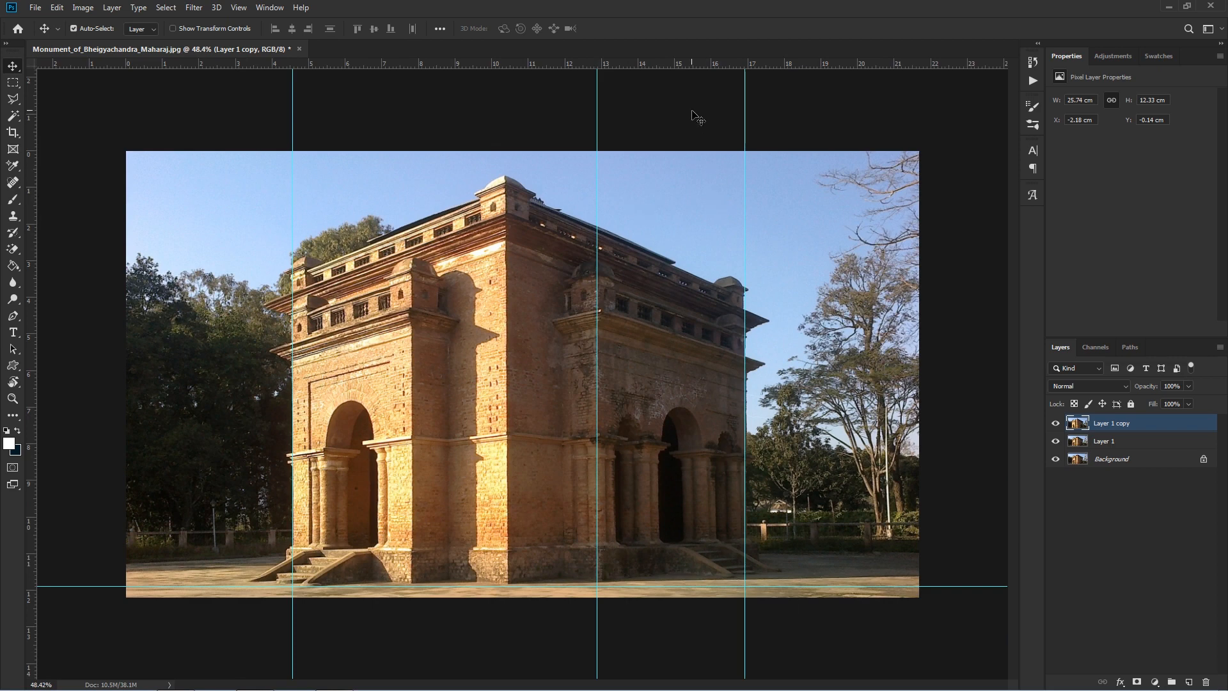
{"action": "key", "text": "ctrl+semicolon"}
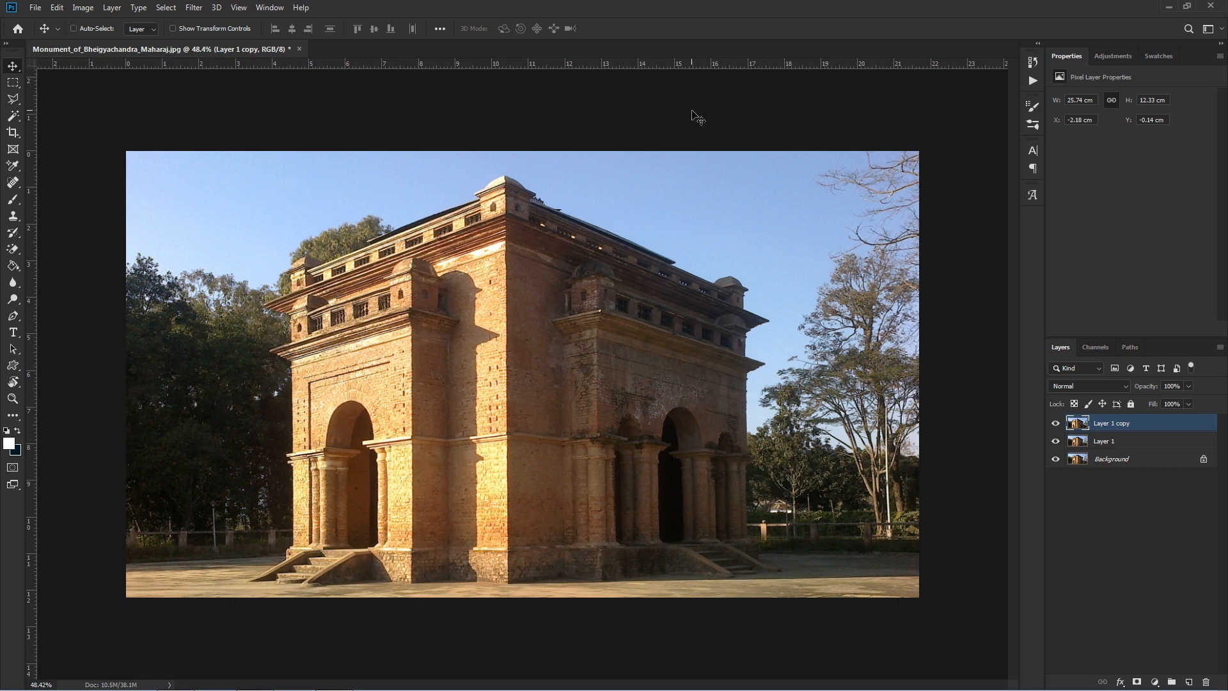
{"action": "key", "text": "ctrl+semicolon"}
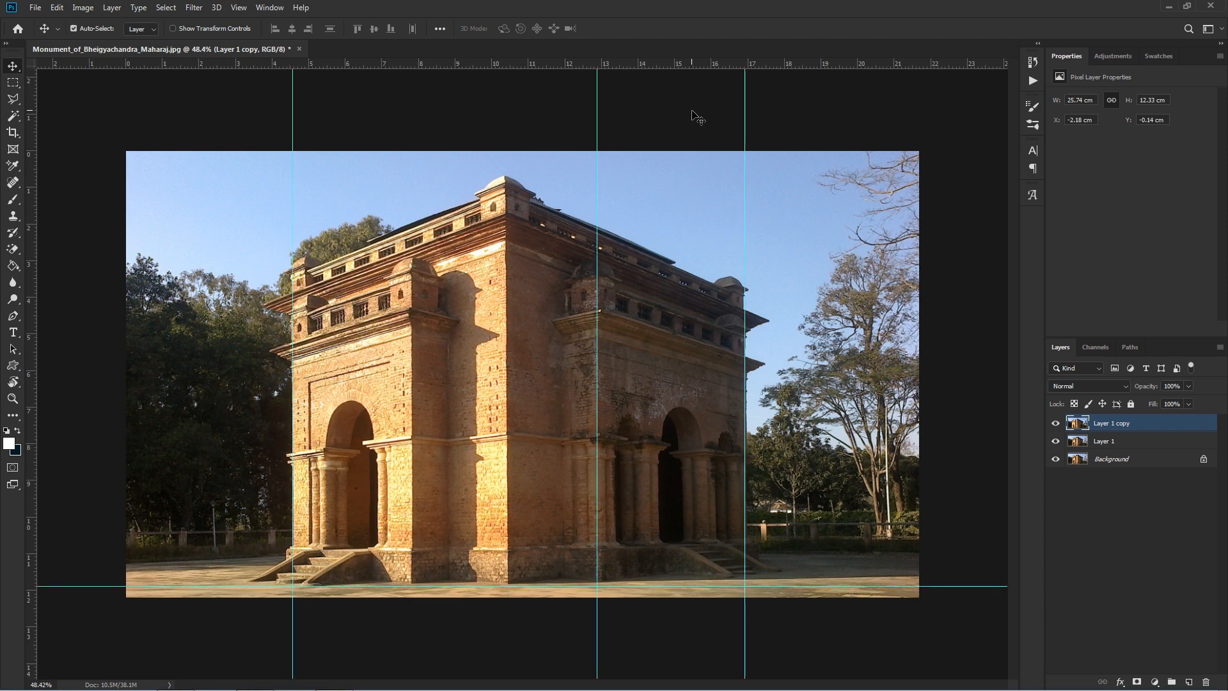
{"action": "key", "text": "ctrl+semicolon"}
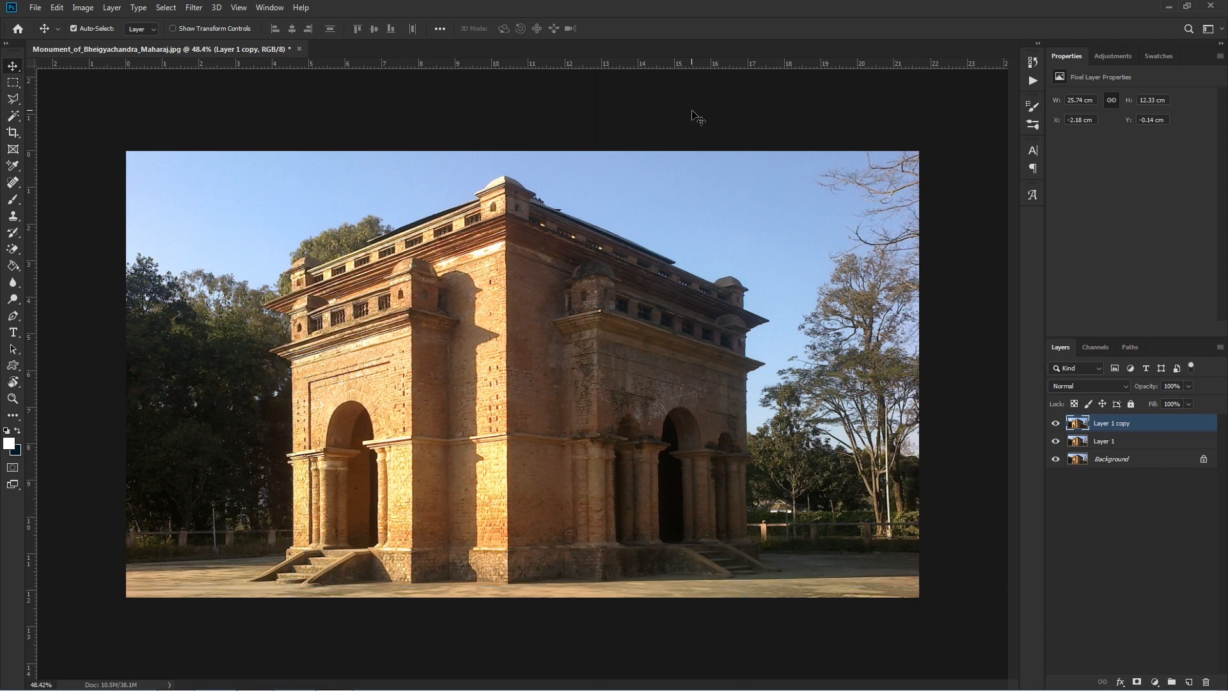
{"action": "key", "text": "ctrl+r"}
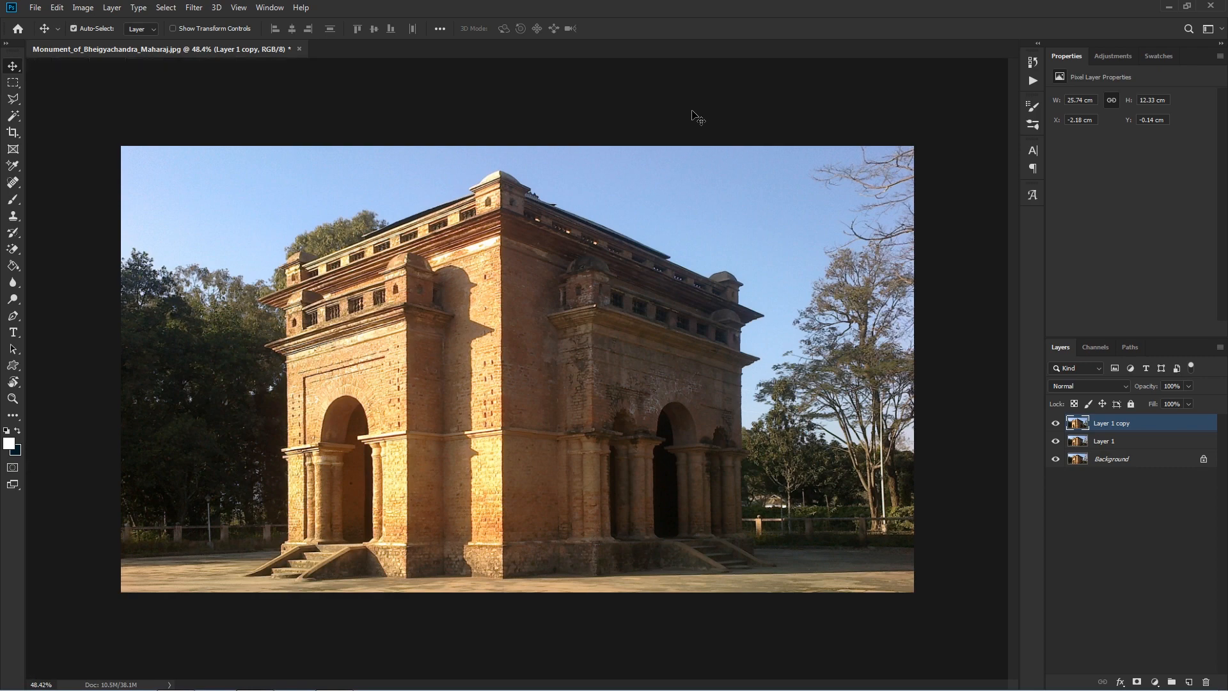
Switch to full screen mode without the interface and fit the photo to the screen to review the result.
{"action": "key", "text": "f"}
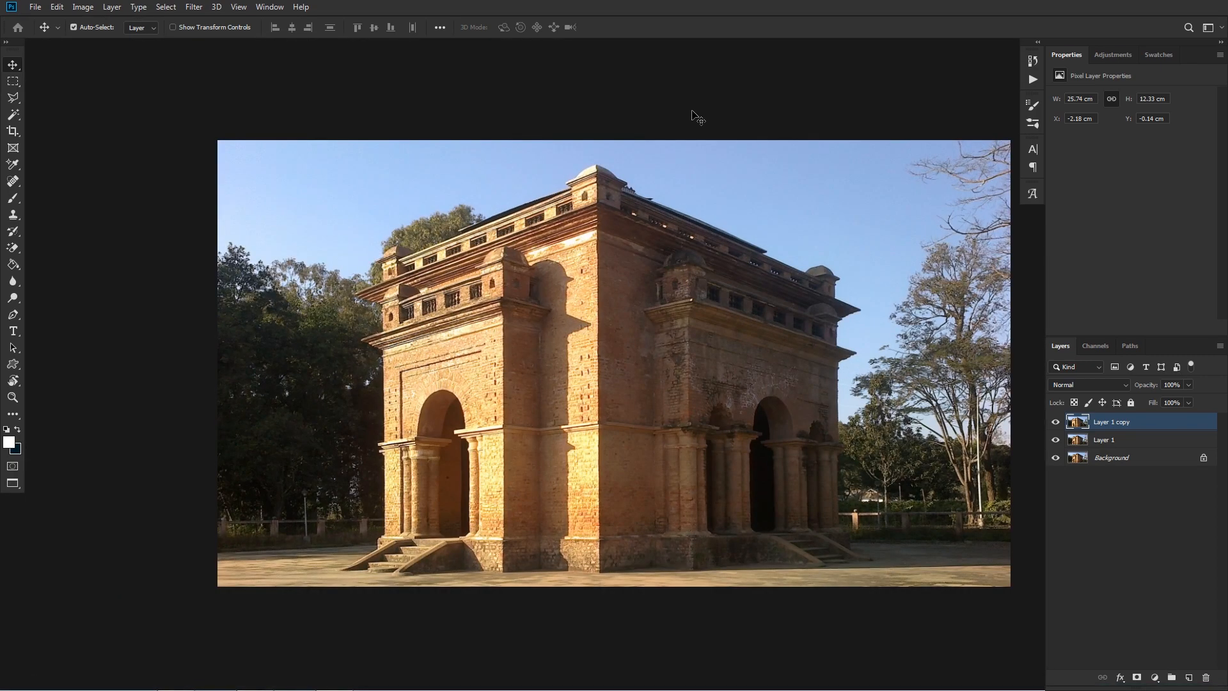
{"action": "key", "text": "f"}
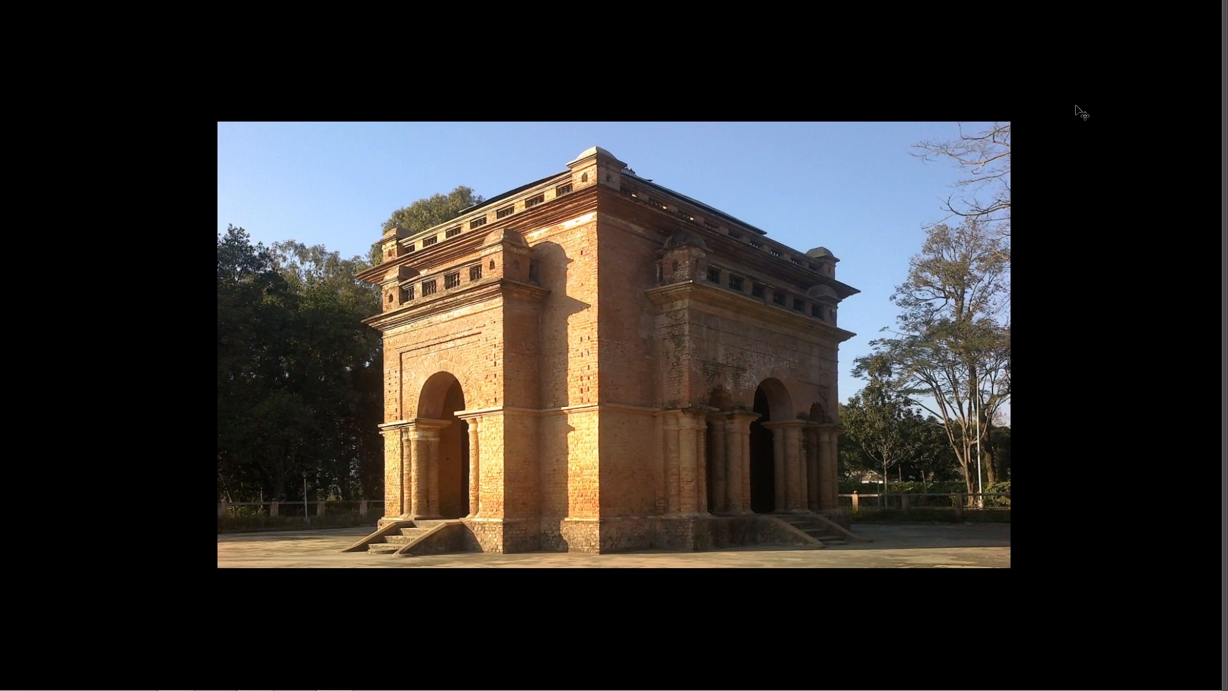
{"action": "key", "text": "ctrl+0"}
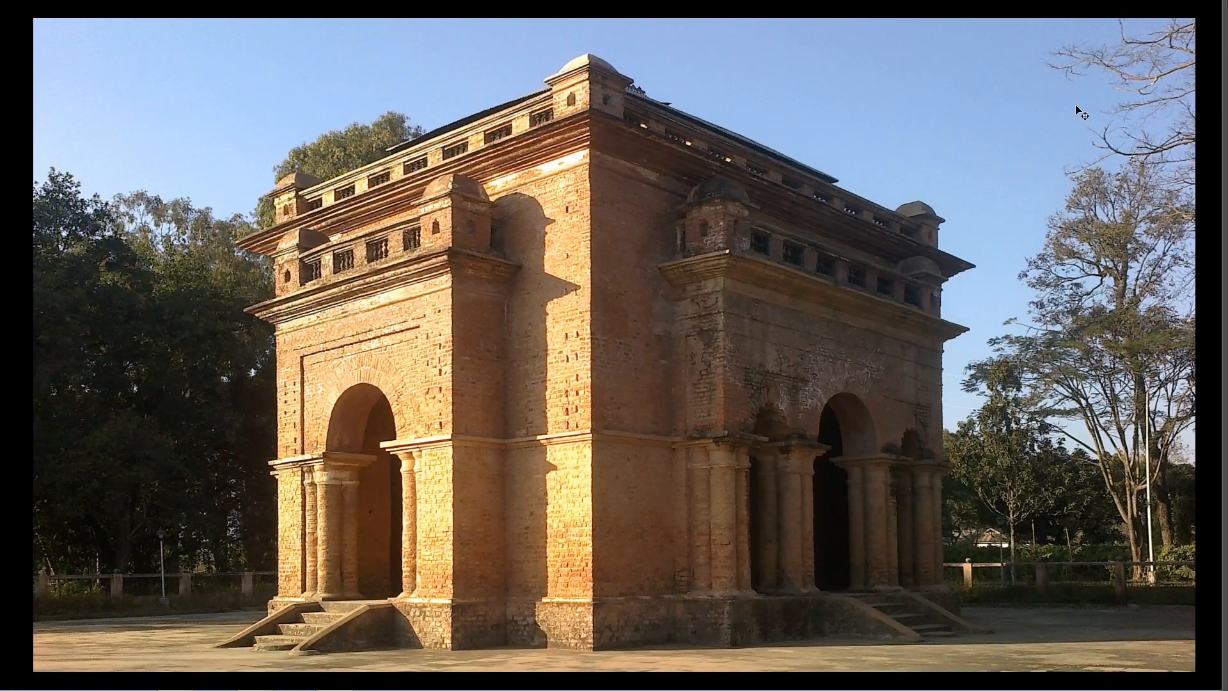